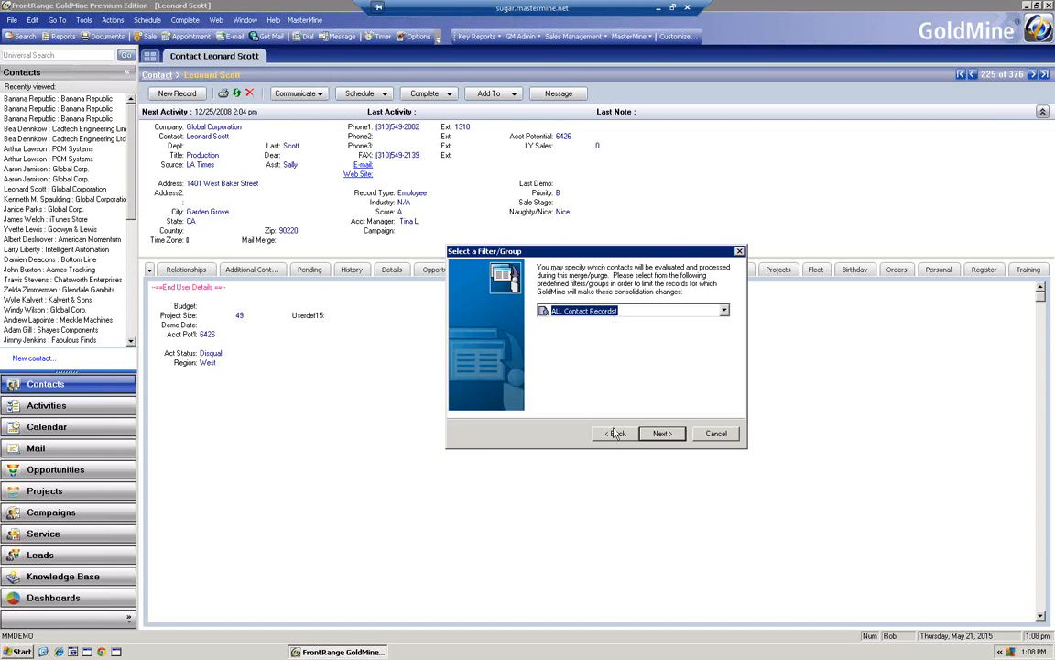
Set up a merge/purge using new criteria that evaluates all contact records.
key("Return")
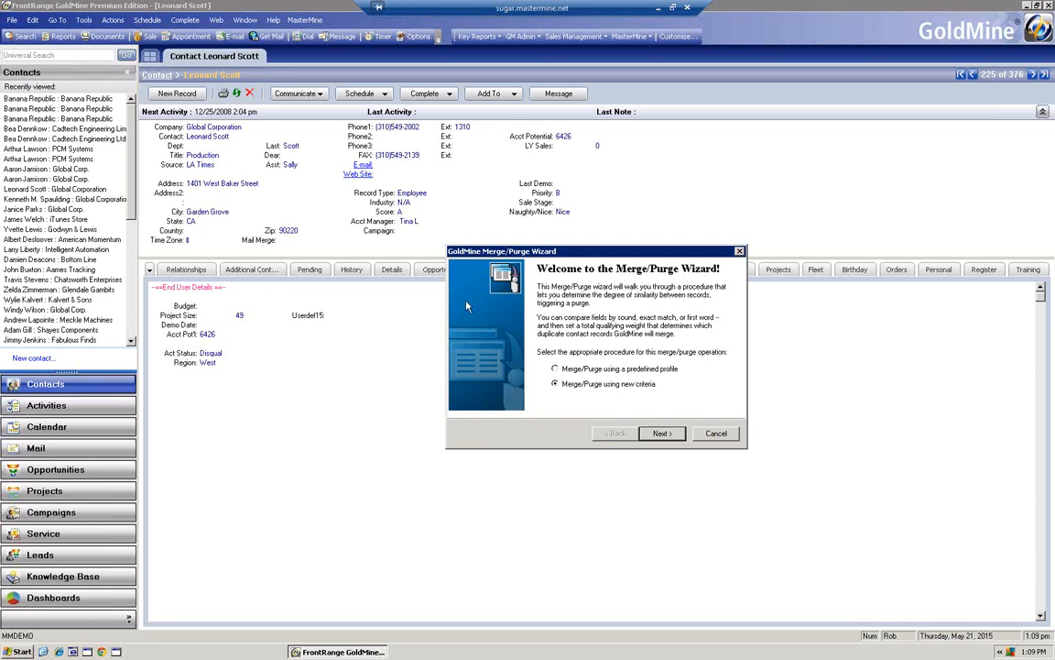
left_click(662, 436)
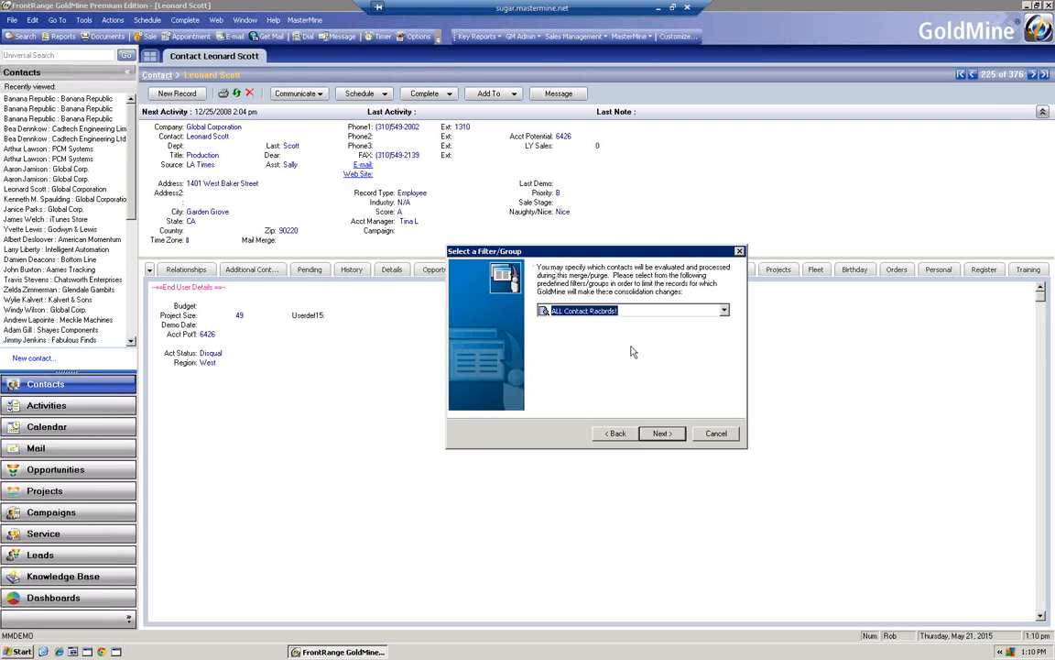
left_click(653, 434)
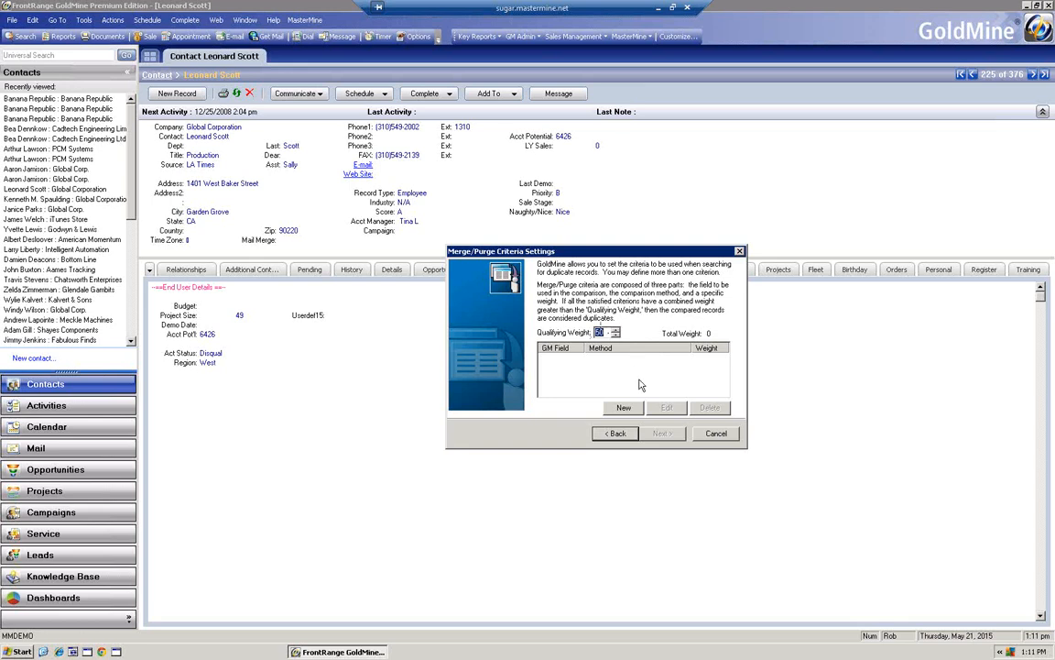
Add a merge/purge criterion comparing the Company field by exact match with a weight of 30.
left_click(623, 407)
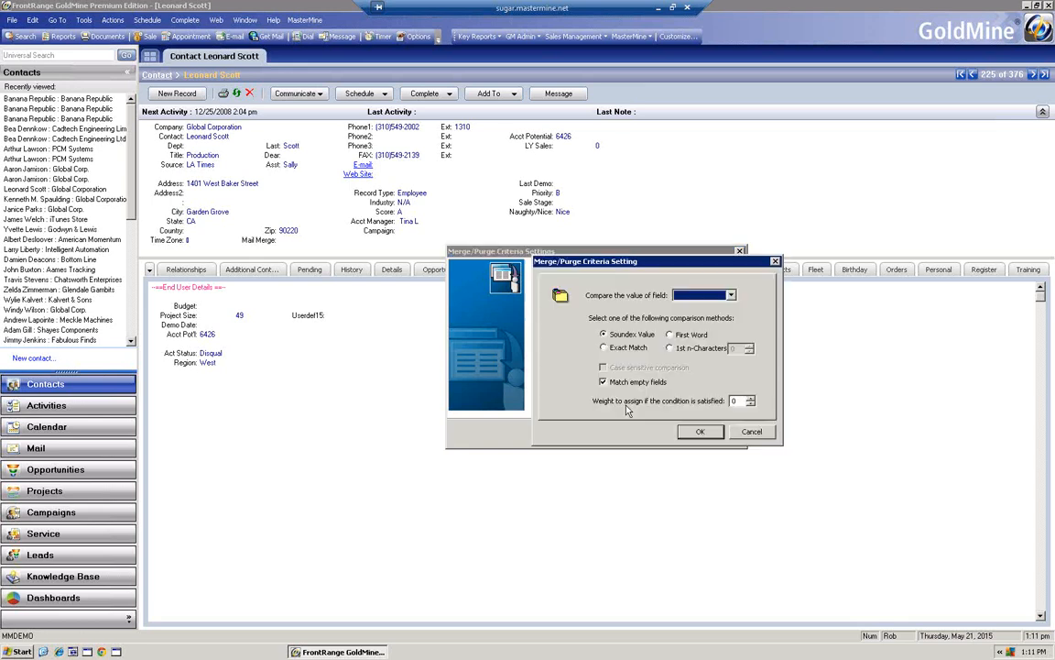
left_click(731, 295)
left_click(689, 446)
left_click(603, 348)
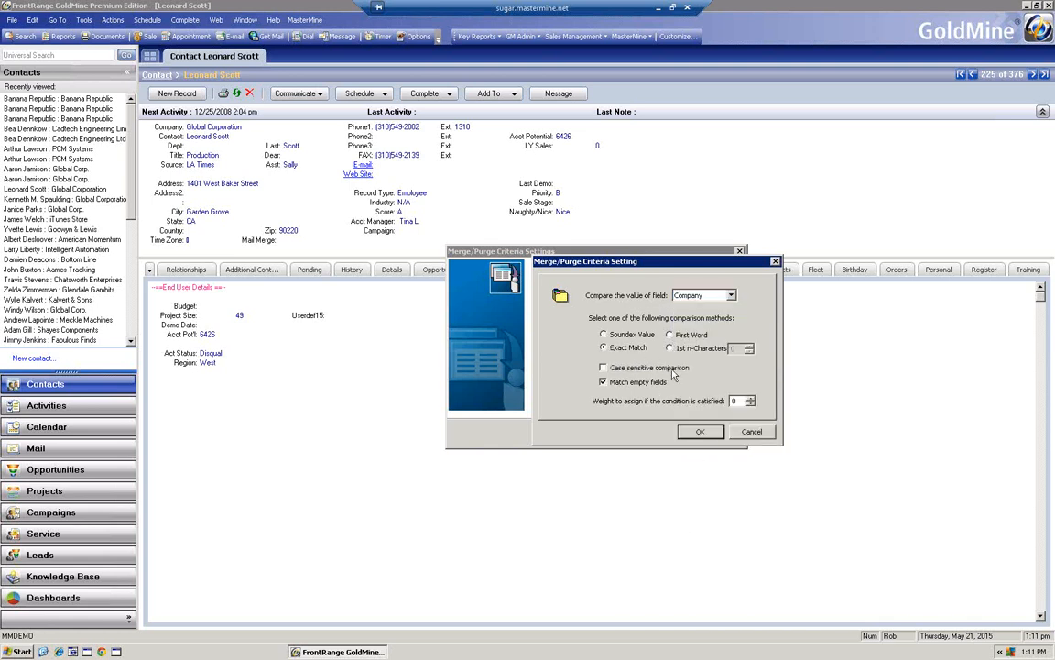
double_click(734, 400)
type("30")
key("Return")
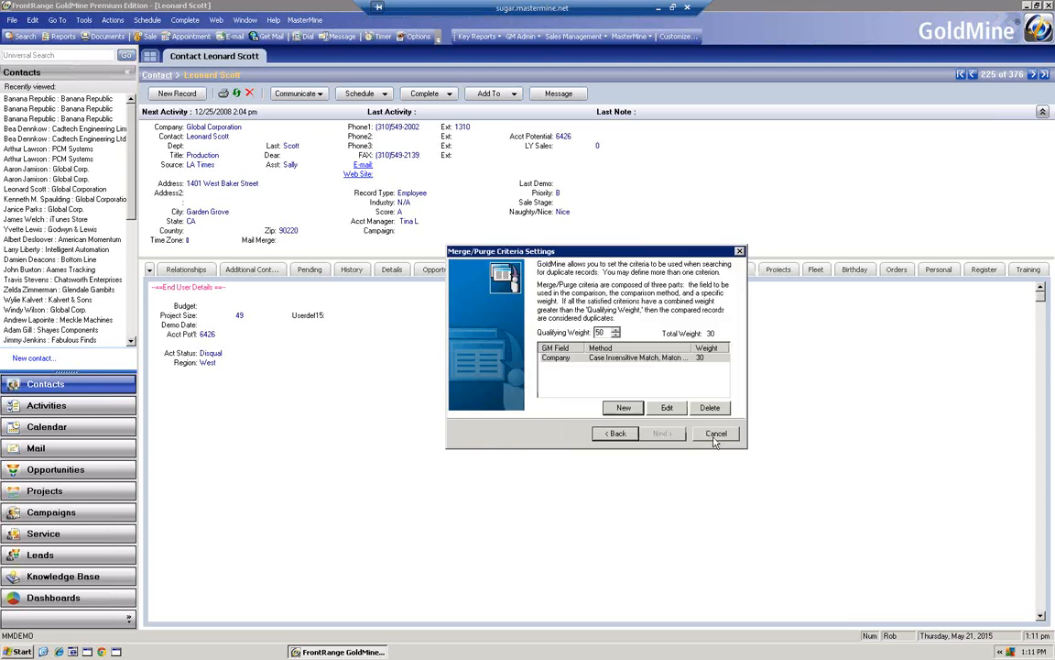
Add a criterion comparing the Contact field by Soundex value with a weight of 25.
left_click(620, 407)
left_click(731, 296)
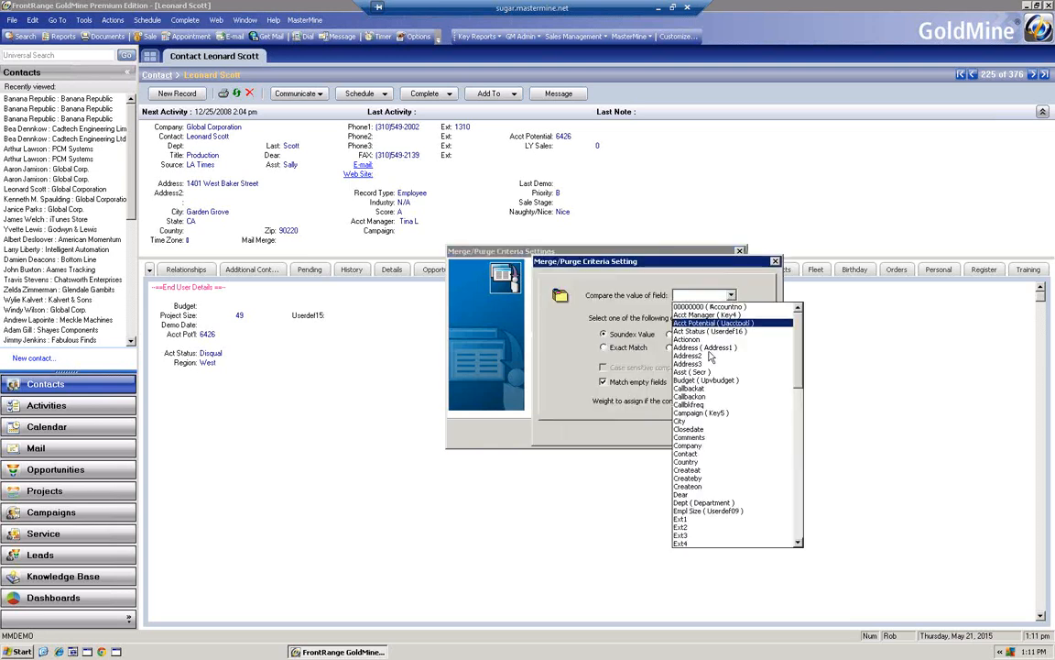
left_click(699, 454)
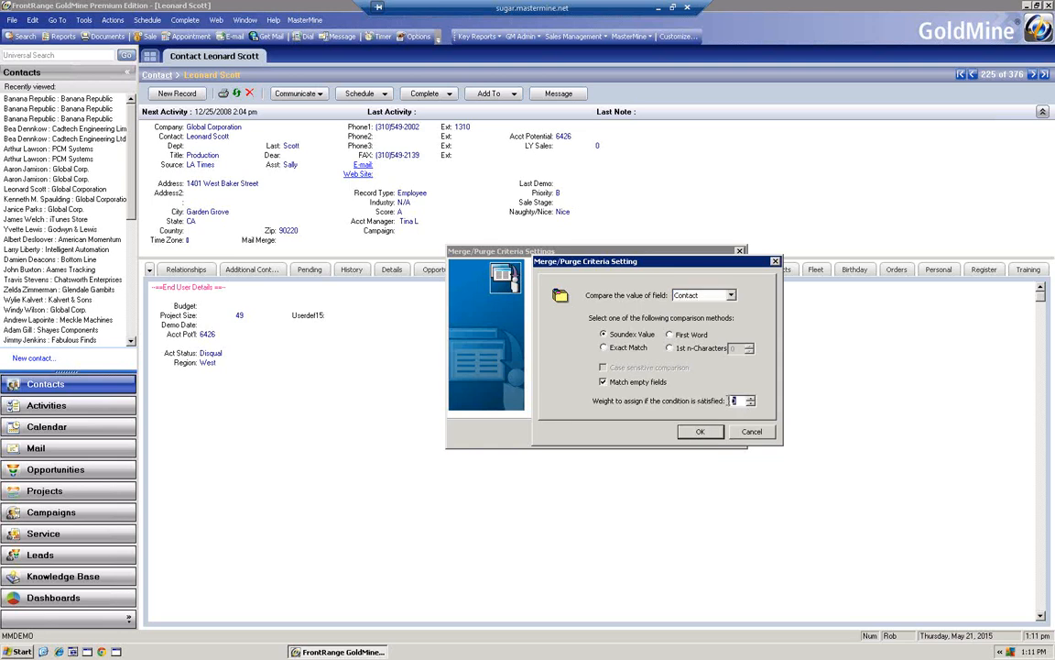
double_click(731, 402)
type("25")
left_click(699, 428)
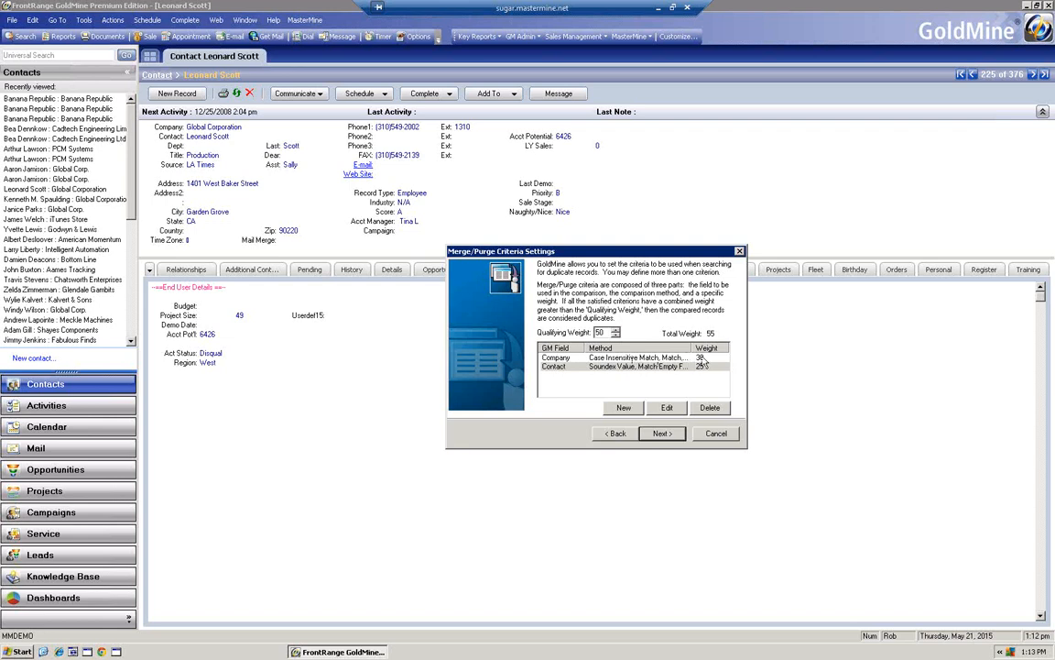
Set the weight of the Company criterion to 55.
left_click(600, 359)
left_click(667, 409)
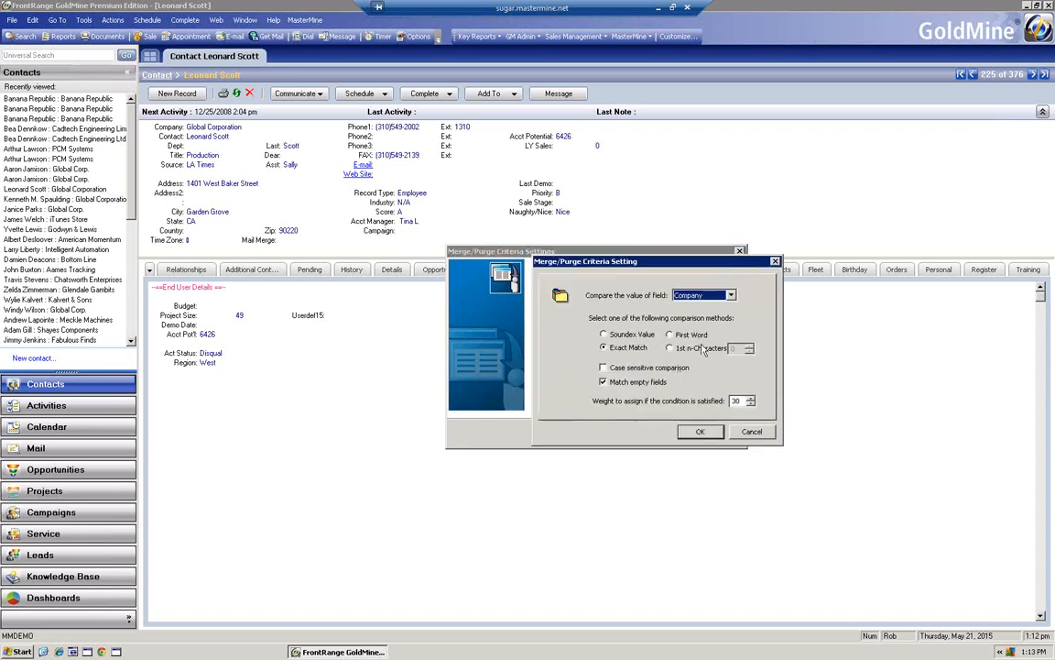
double_click(737, 401)
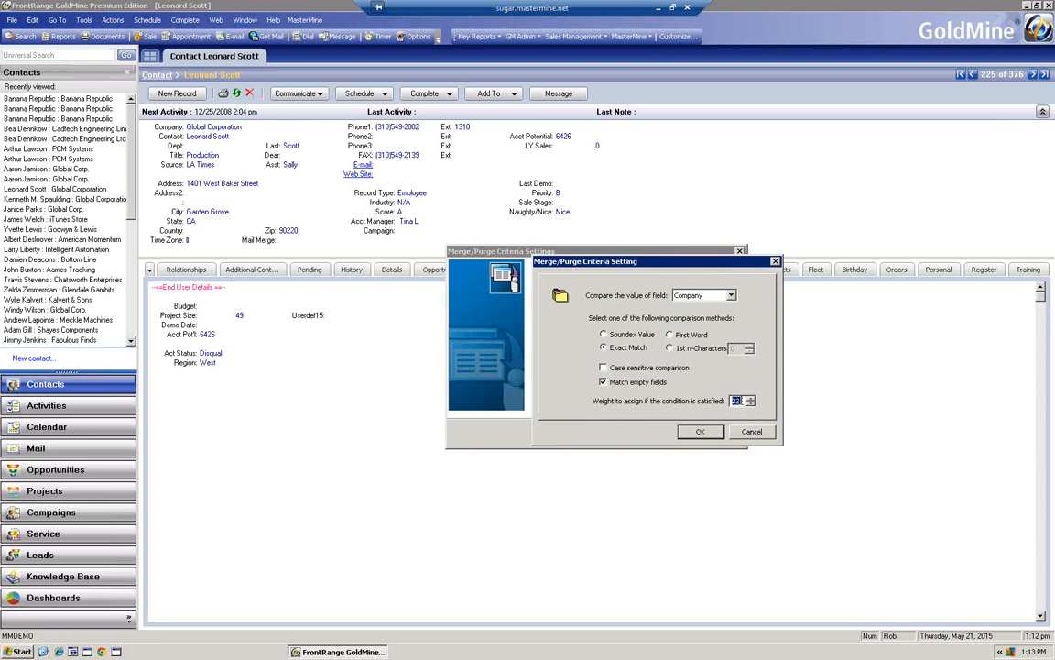
type("58")
key("Return")
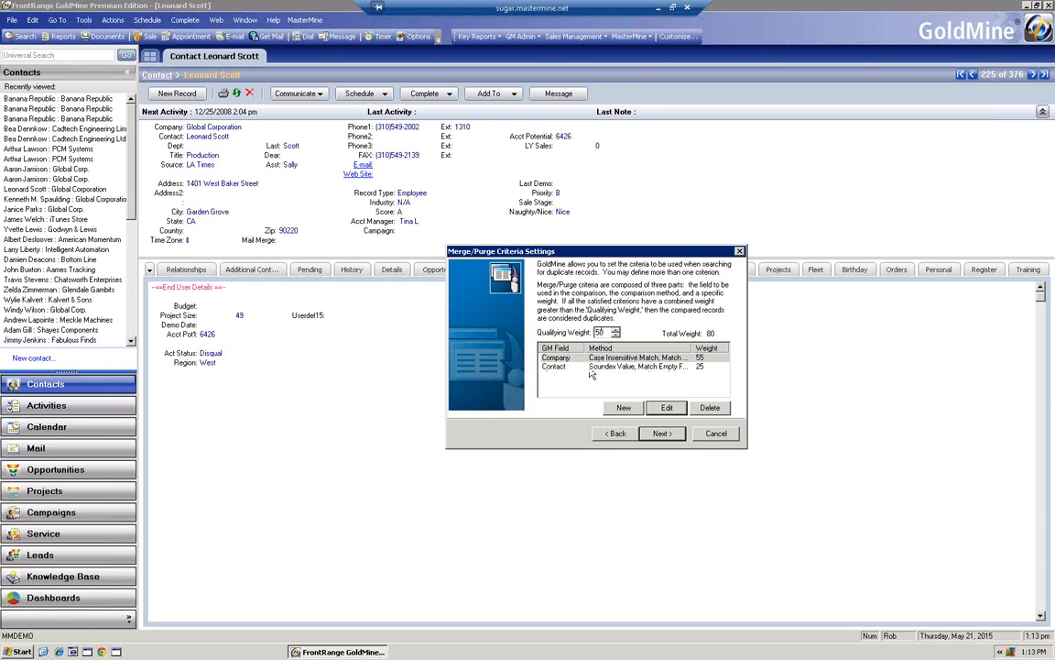
left_click(678, 368)
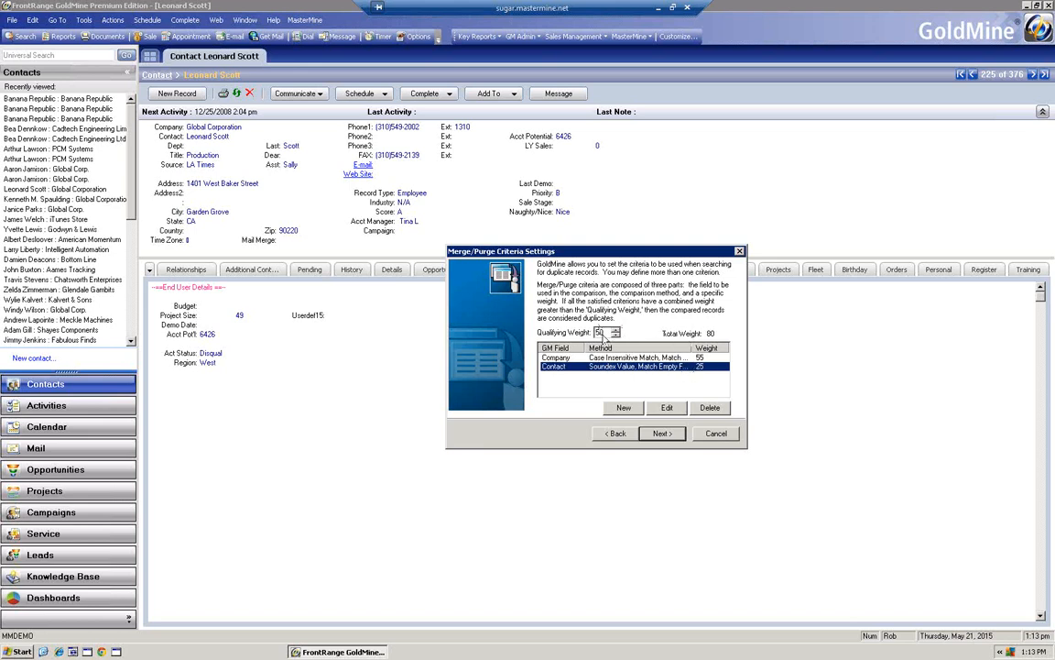
Add a criterion comparing the Address1 field by Soundex value with a weight of 25, and accept the criteria list.
left_click(630, 411)
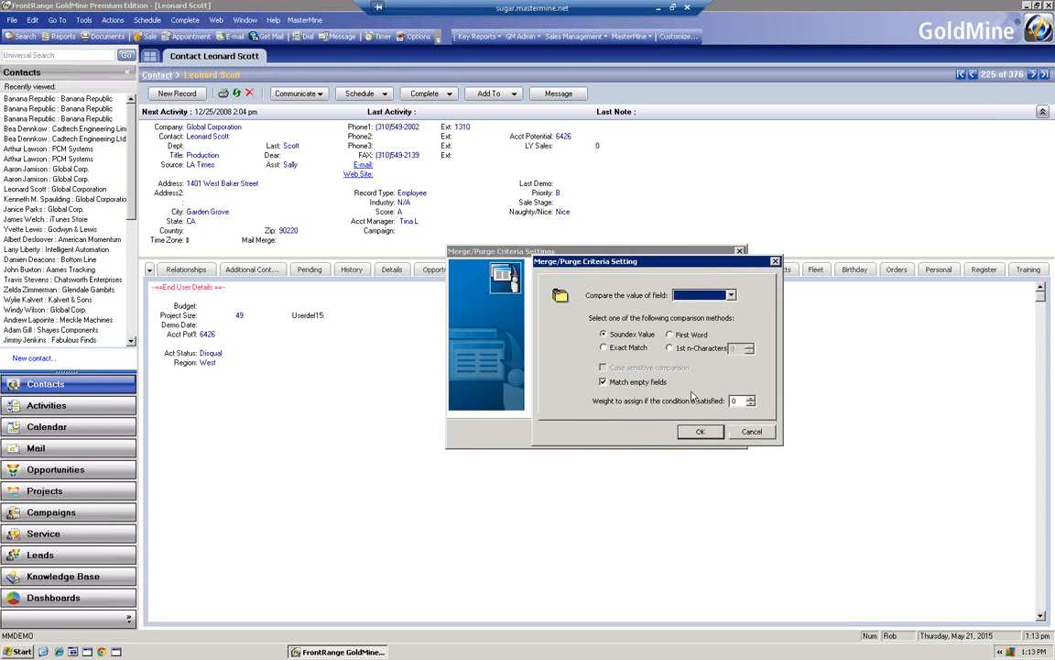
left_click(728, 297)
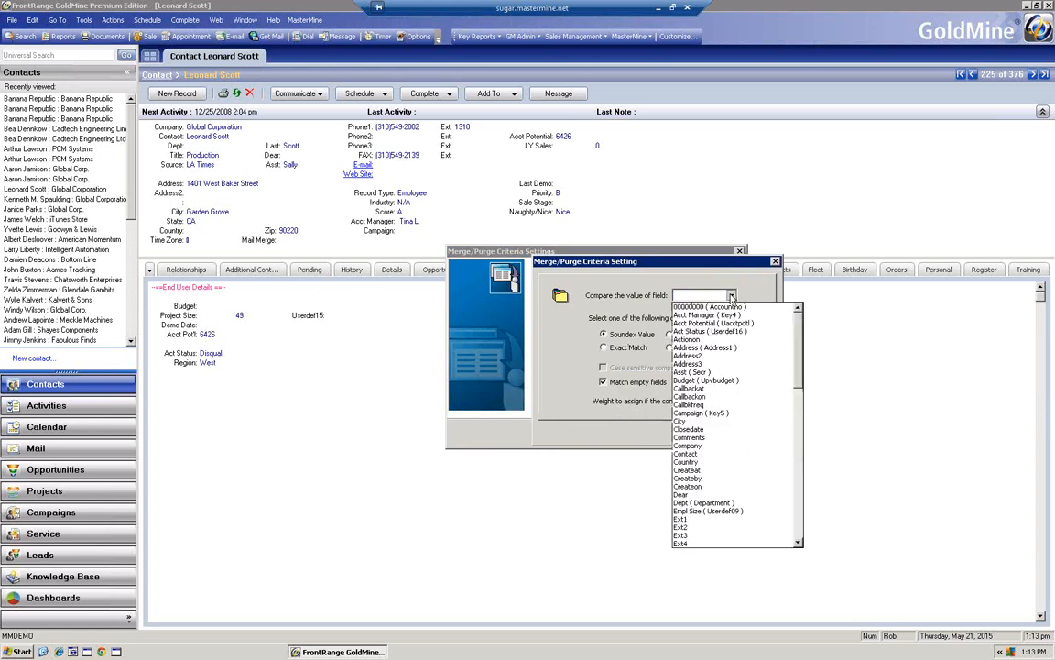
left_click(701, 349)
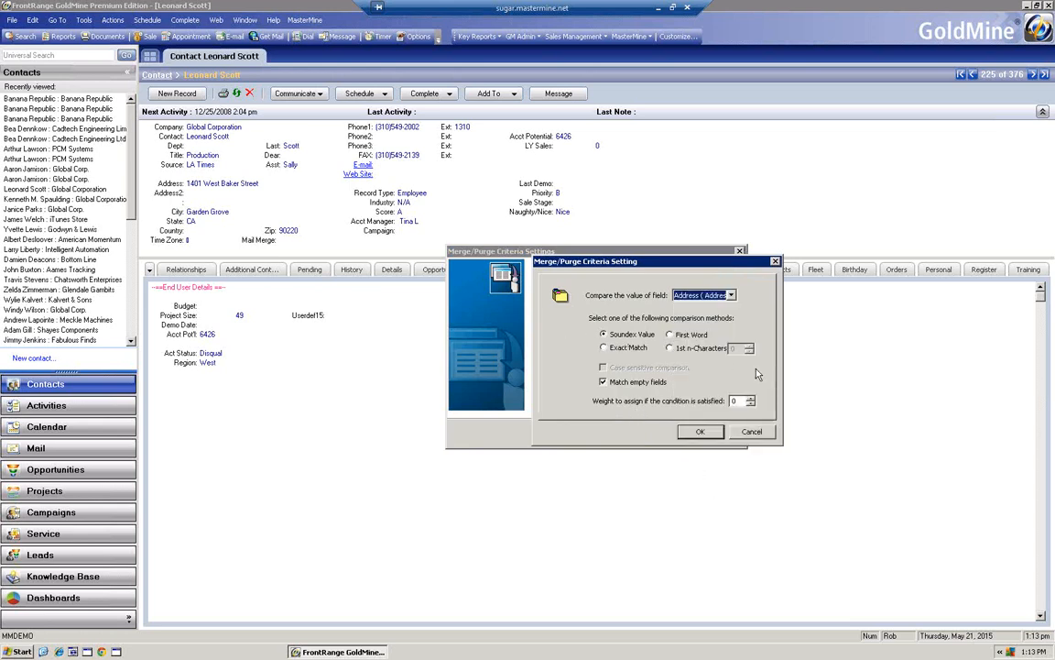
double_click(733, 400)
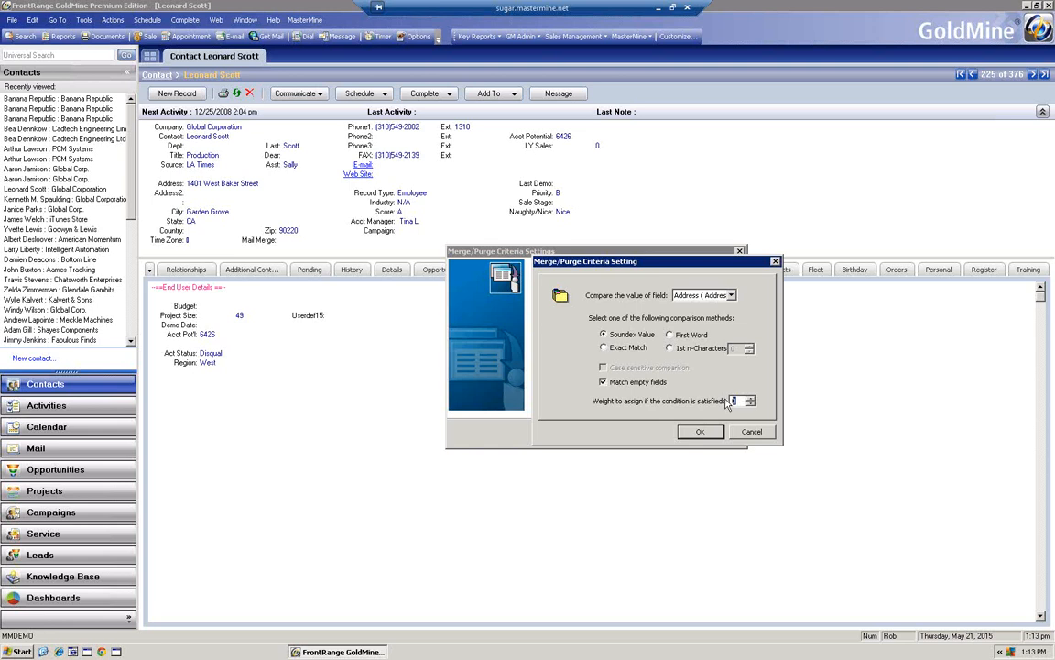
type("25")
left_click(707, 433)
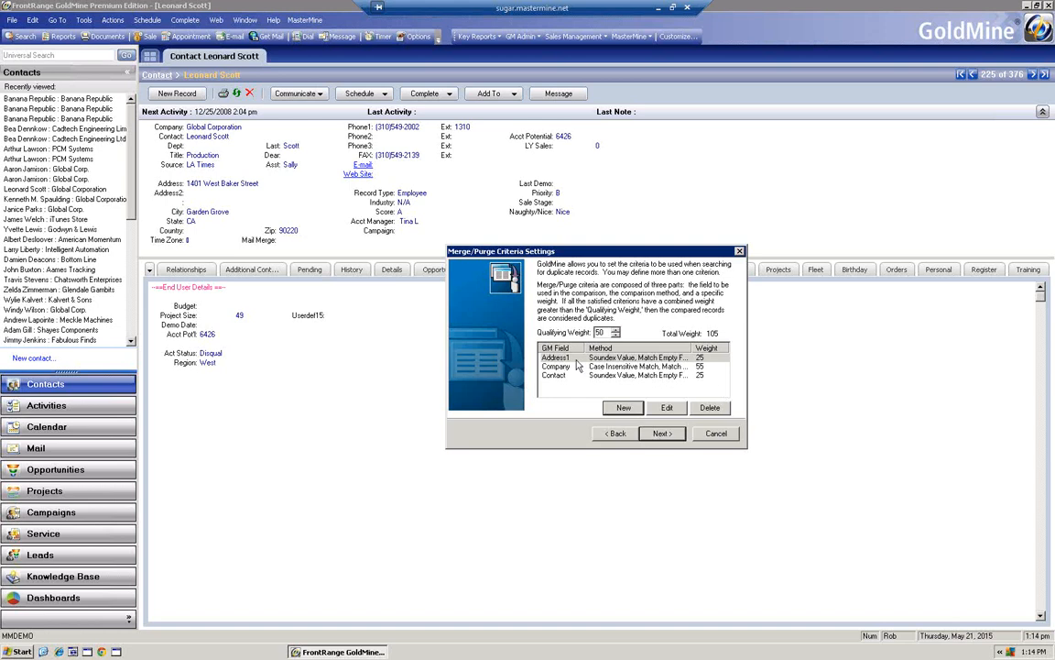
left_click(664, 435)
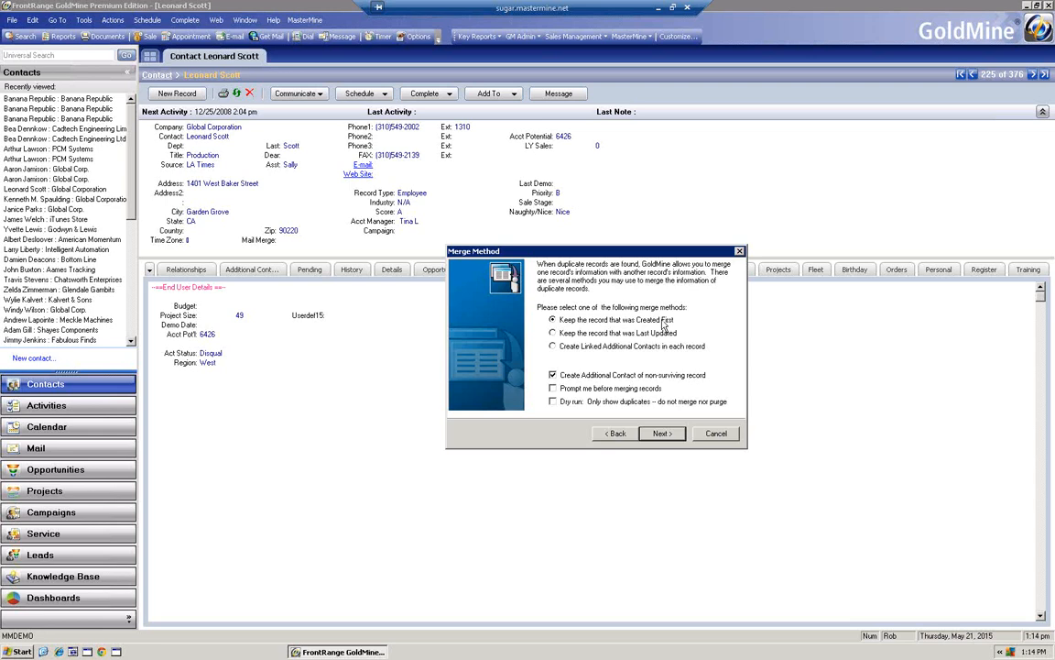
left_click(553, 333)
left_click(553, 347)
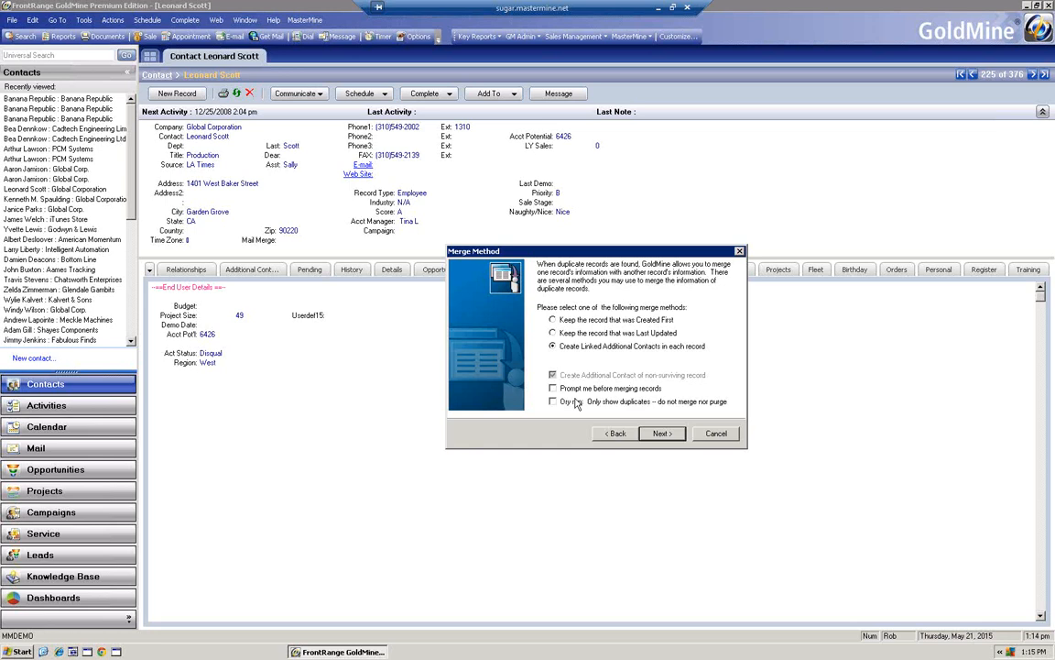
left_click(552, 321)
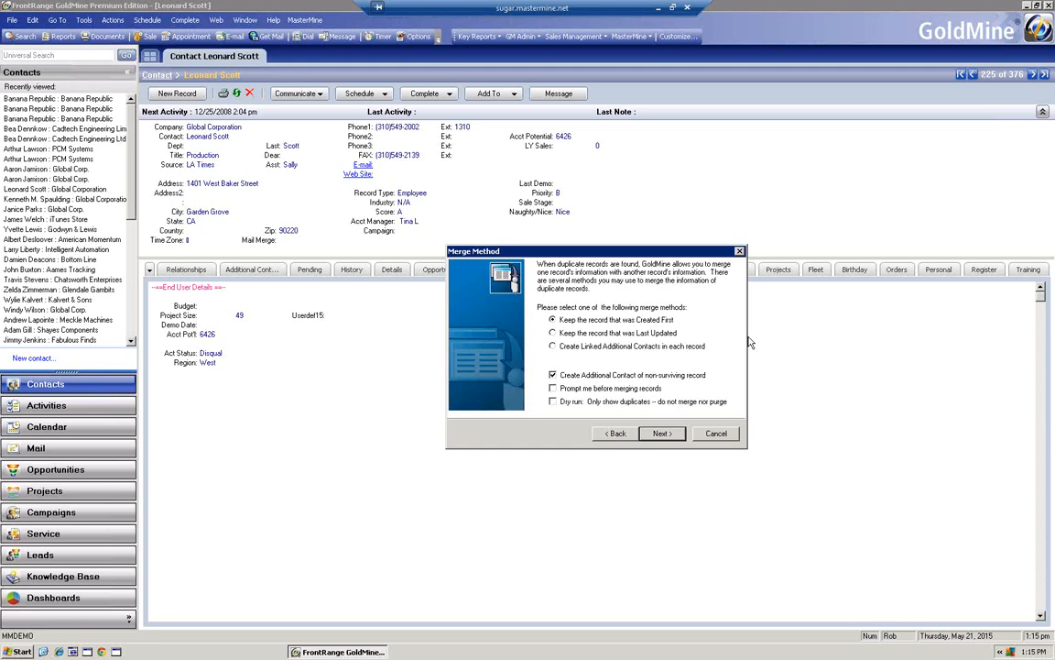
Keep the record created first, enable prompting before merging and dry run, and proceed without saving the merge/purge profile.
left_click(553, 319)
left_click(553, 389)
left_click(663, 436)
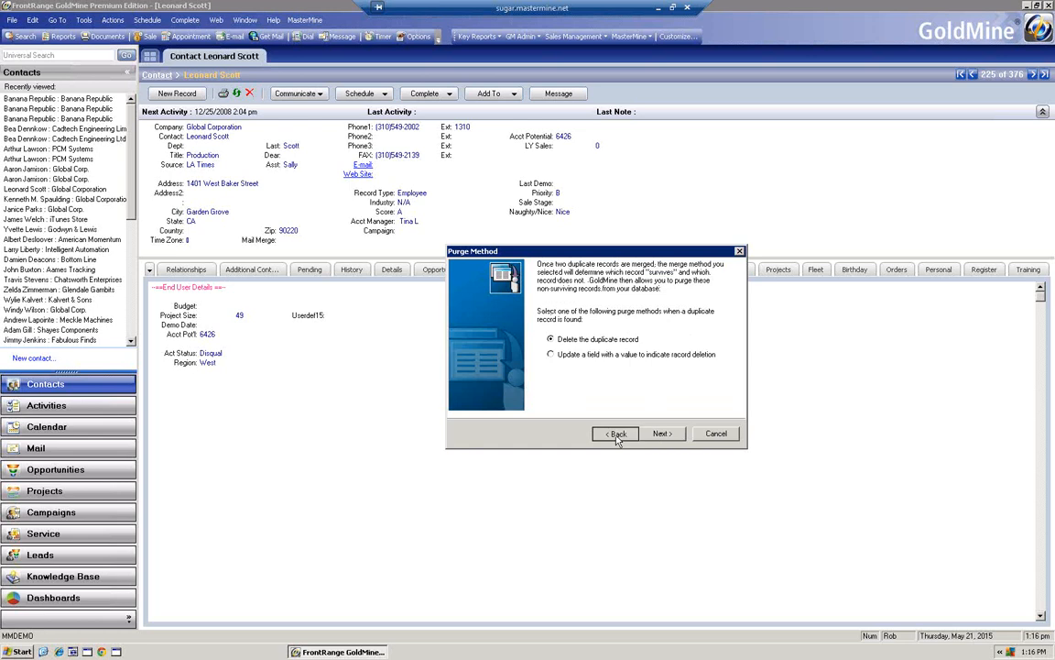
left_click(618, 436)
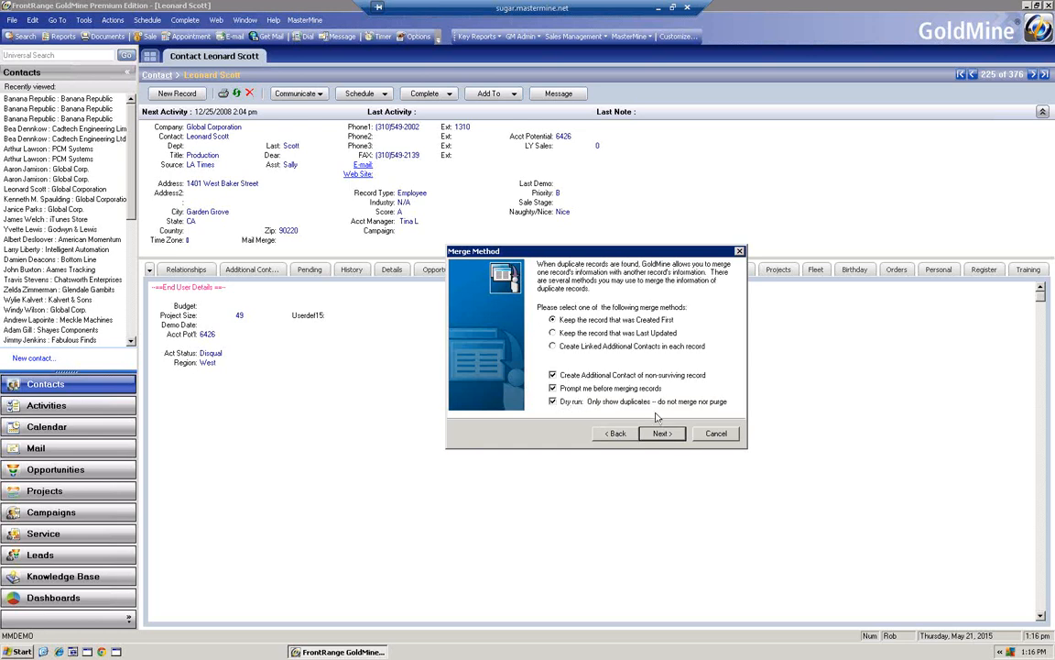
left_click(661, 432)
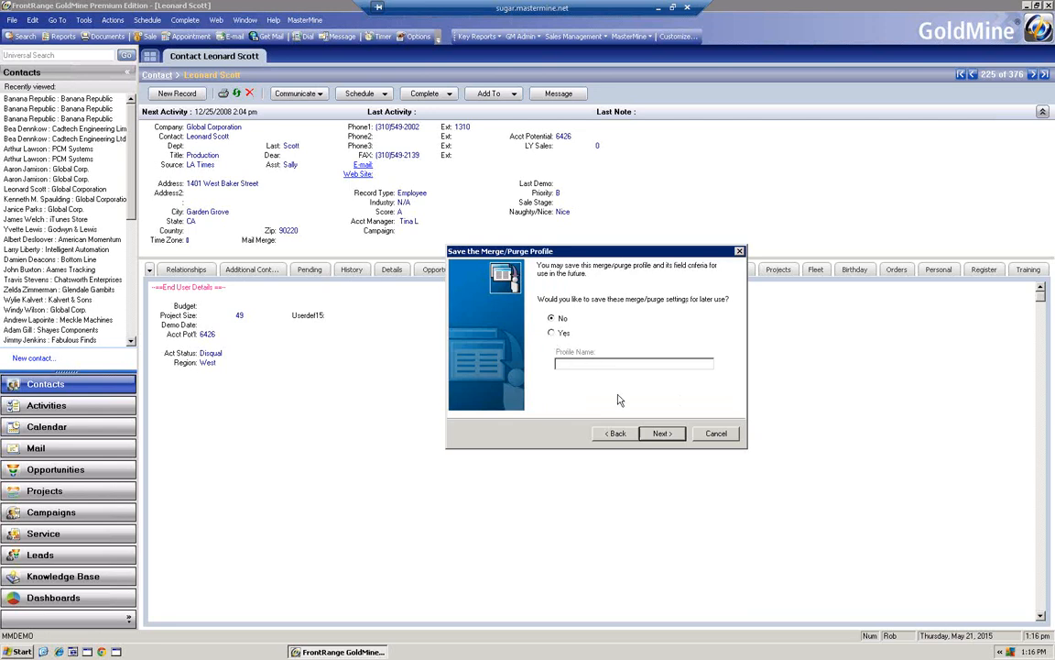
left_click(664, 436)
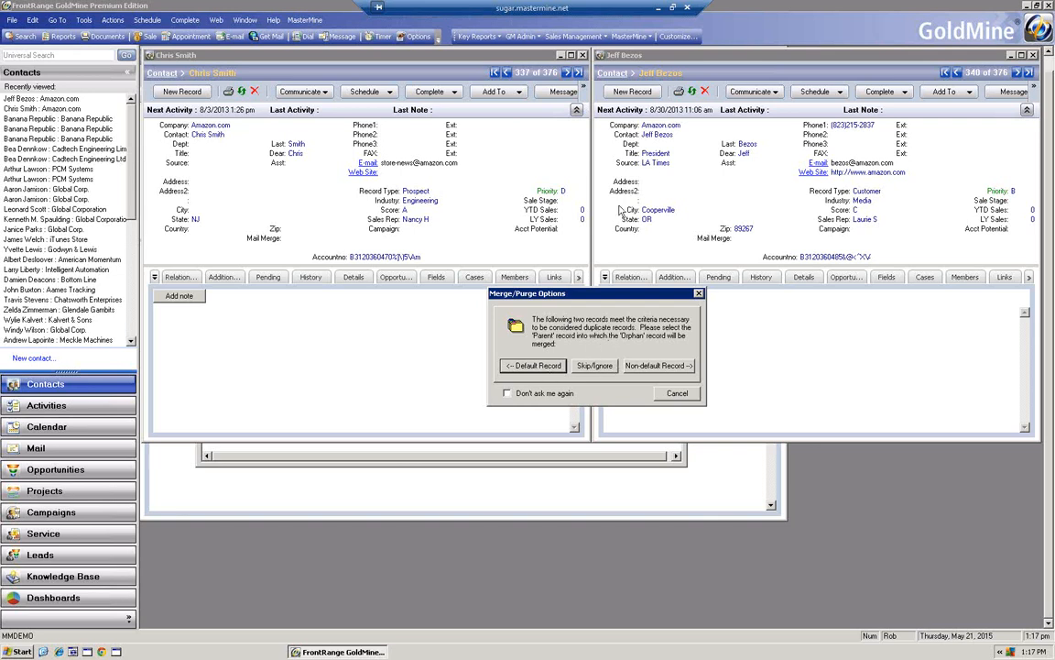
Skip the proposed Amazon.com and Banana Republic duplicate pairs, and cancel the merge/purge run at the BAX Global pair.
left_click(597, 365)
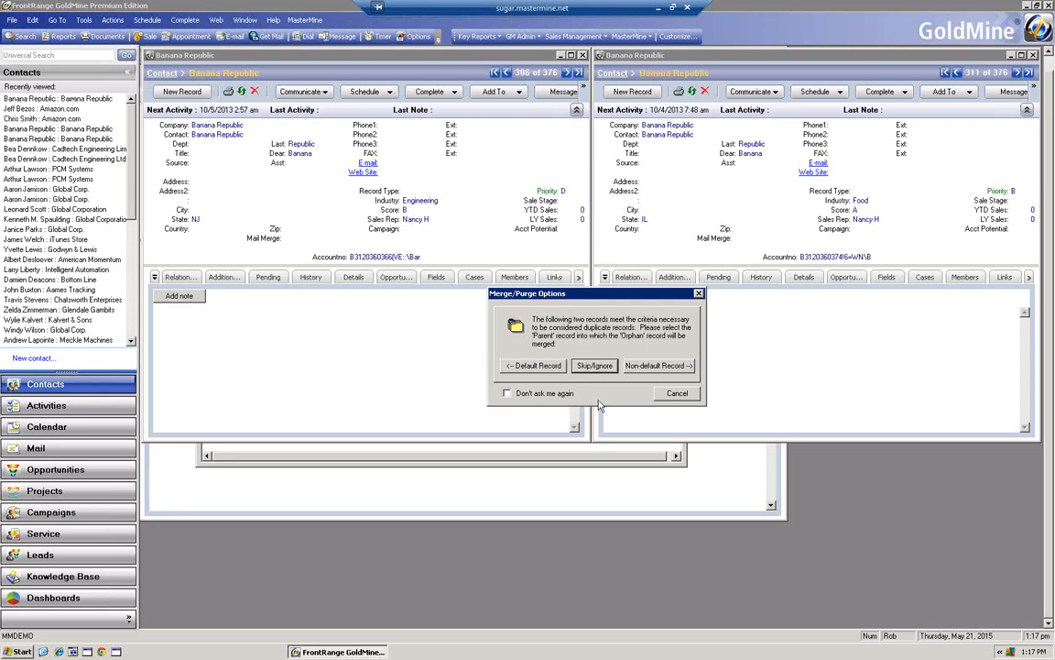
left_click(599, 362)
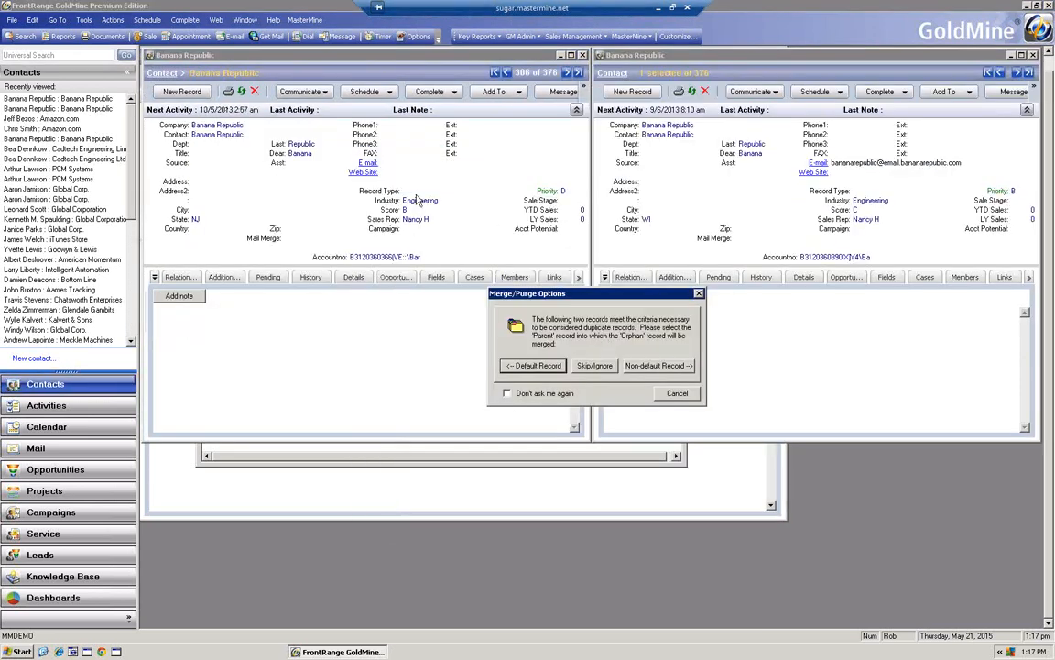
left_click(599, 365)
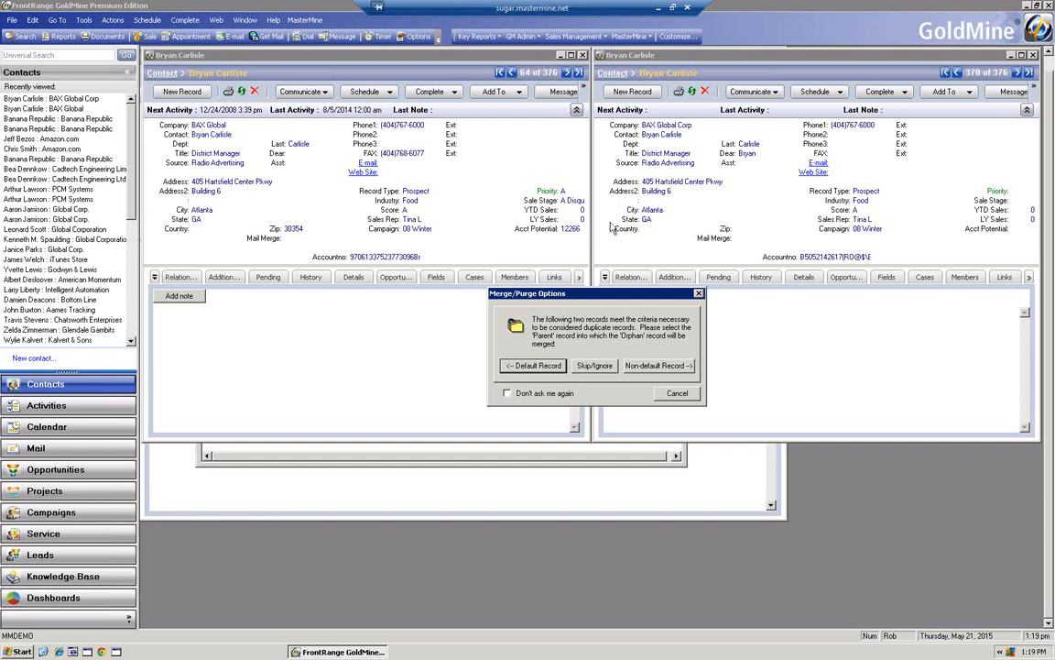
left_click(678, 393)
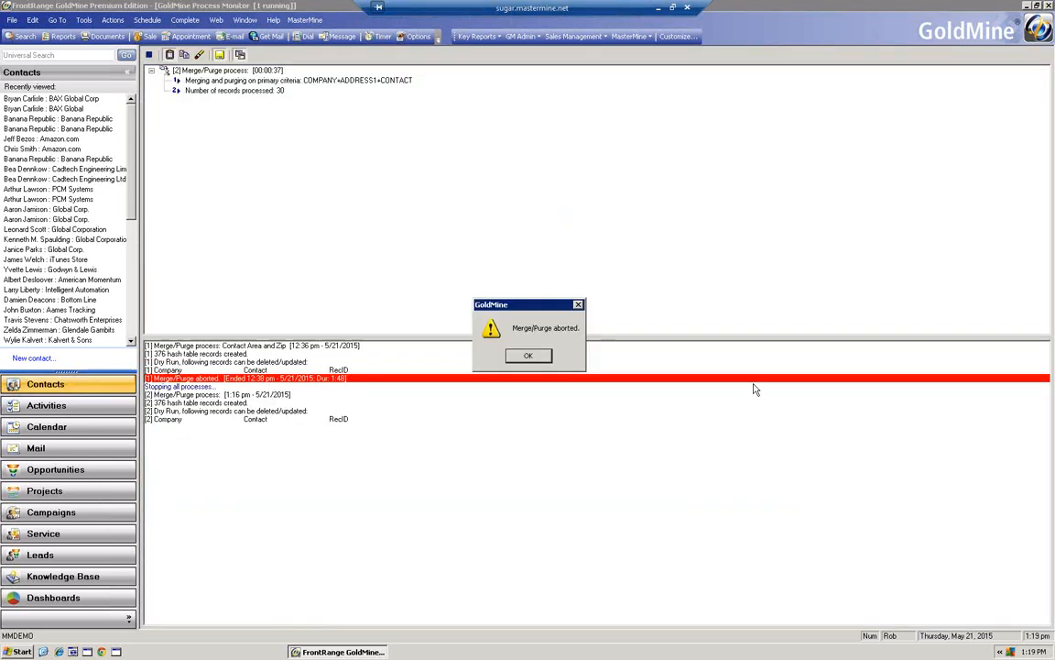
left_click(529, 355)
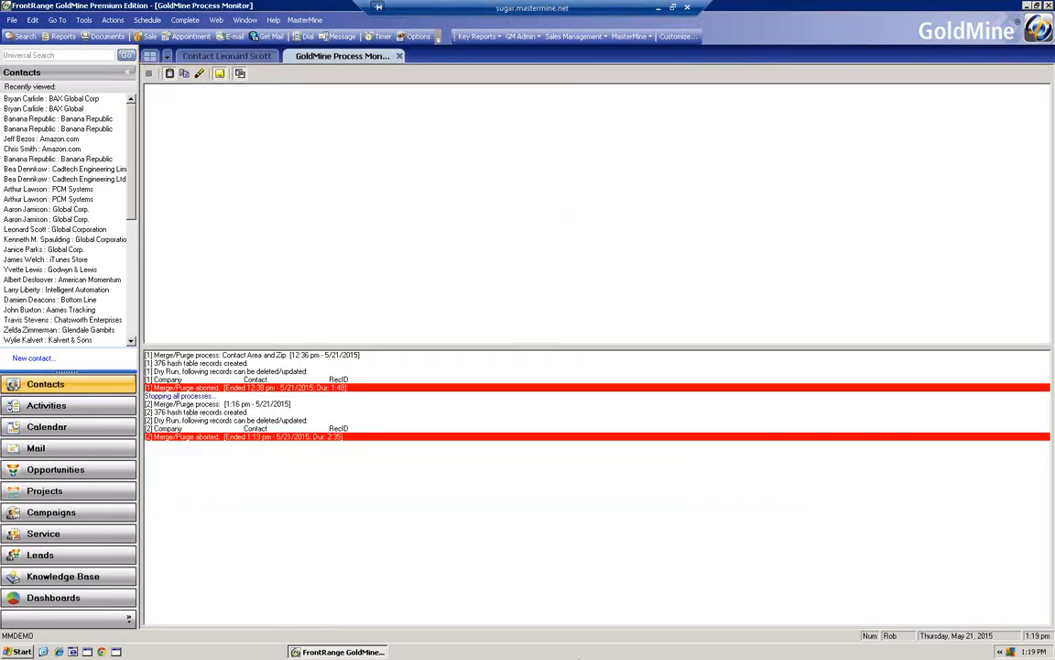
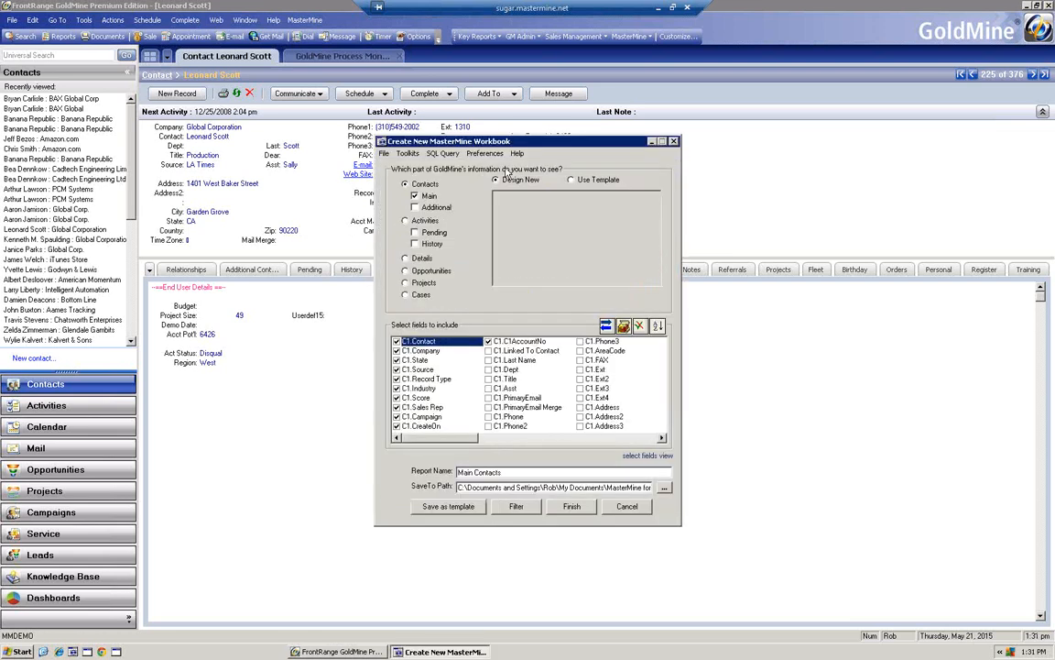
Base the new workbook on a template, search the templates for "c2", and select the Duplicate Contact2 report.
left_click(571, 181)
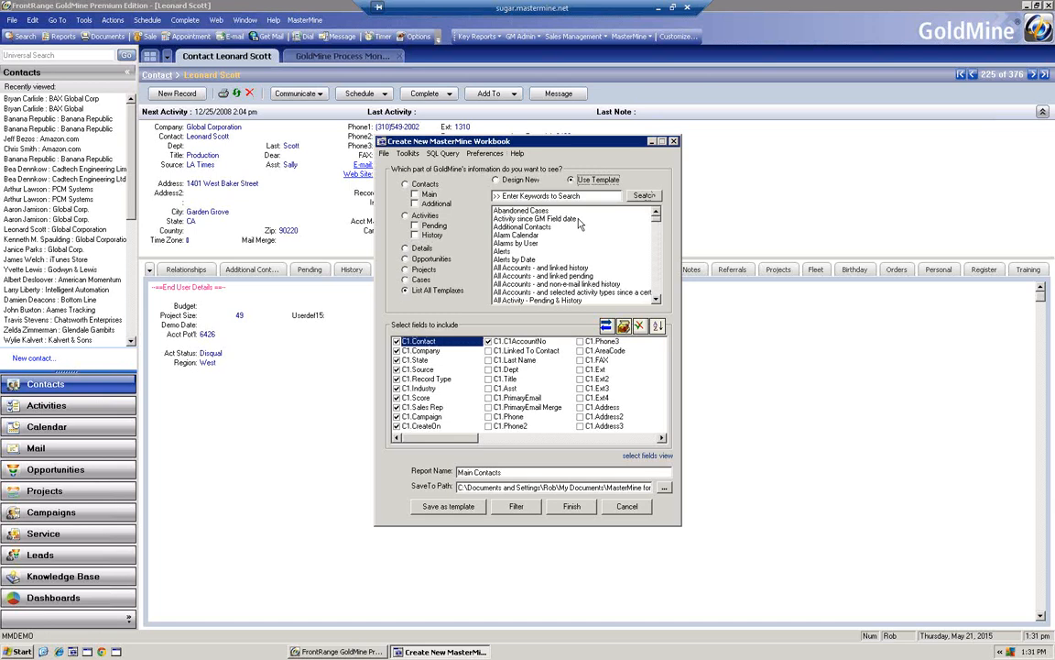
left_click(589, 196)
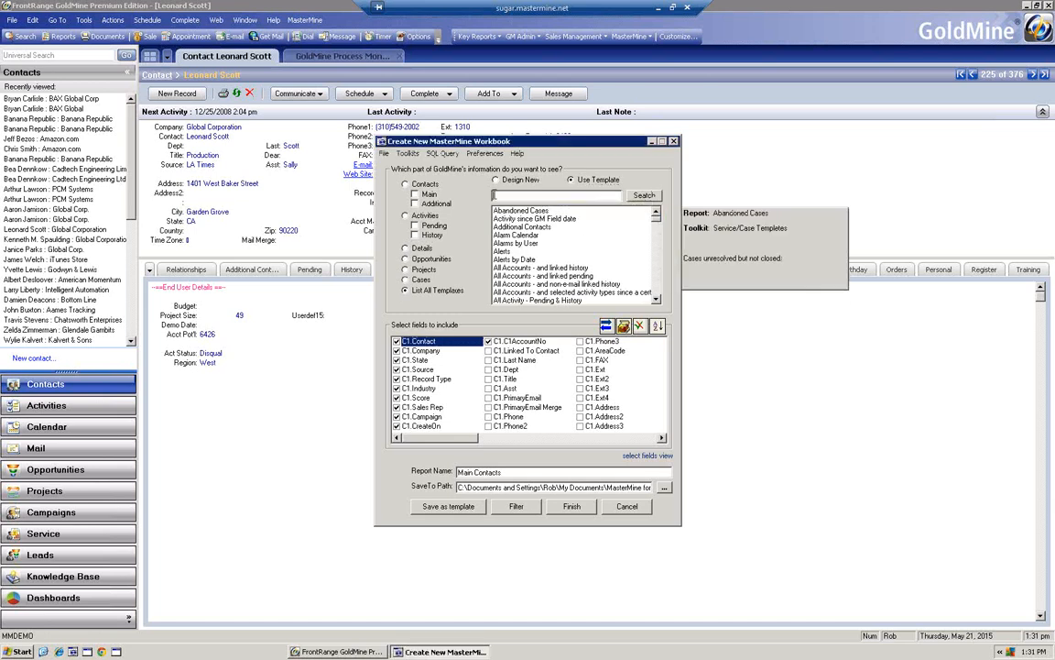
mouse_move(514, 245)
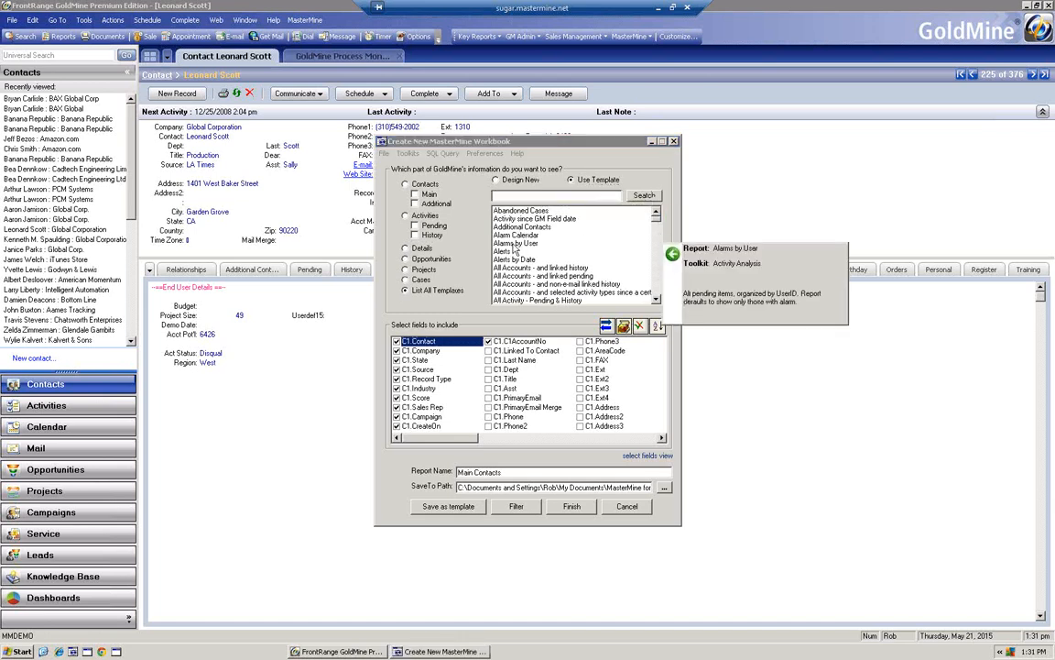
left_click(512, 194)
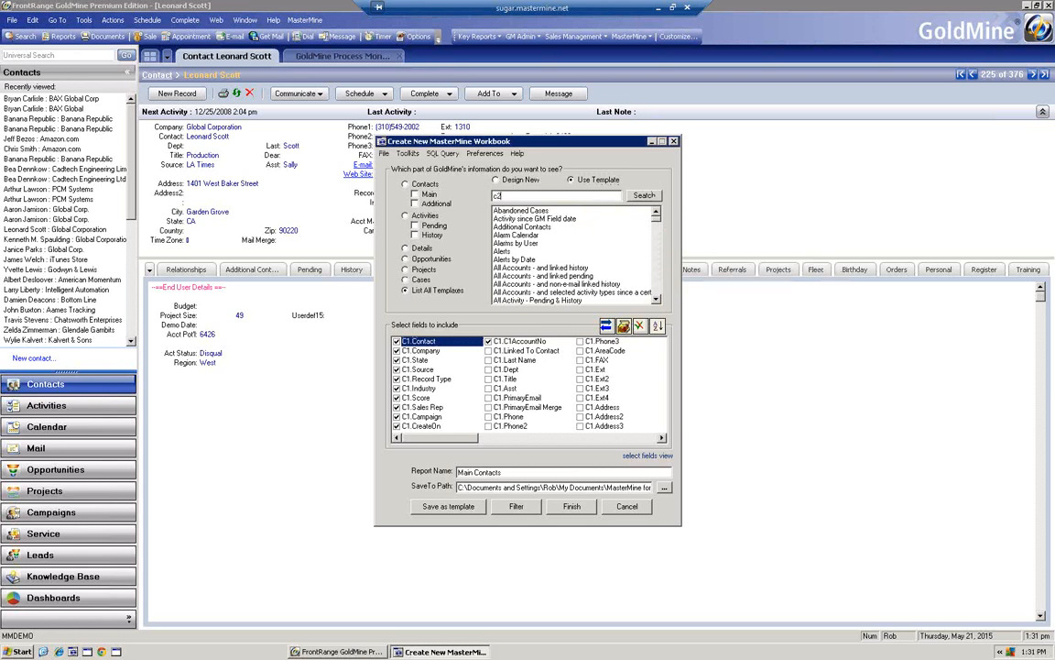
left_click(635, 193)
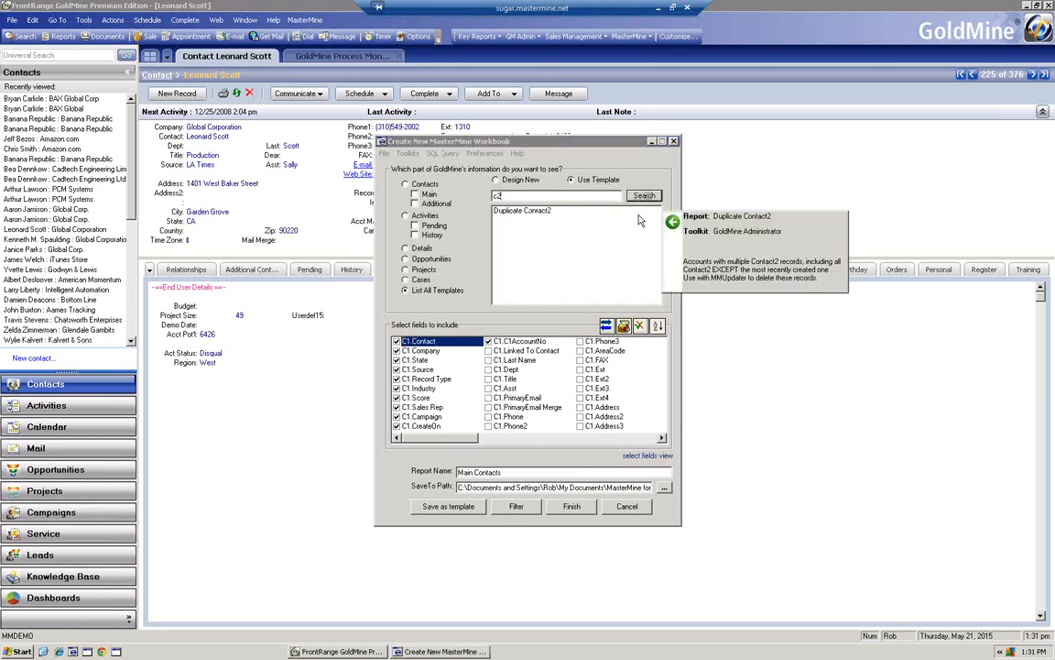
mouse_move(528, 217)
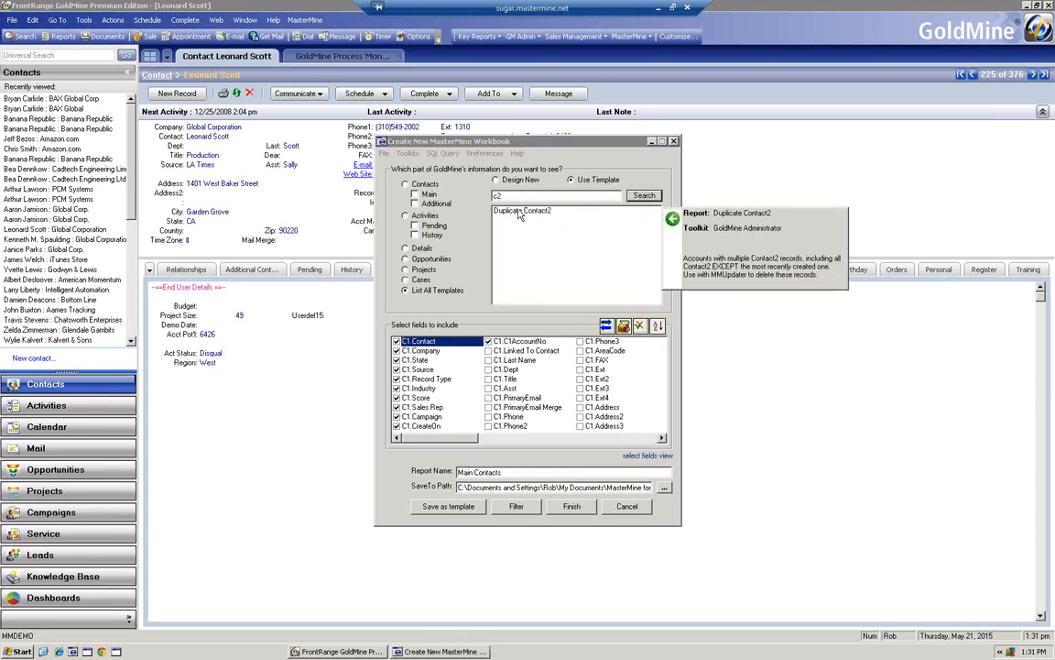
left_click(518, 212)
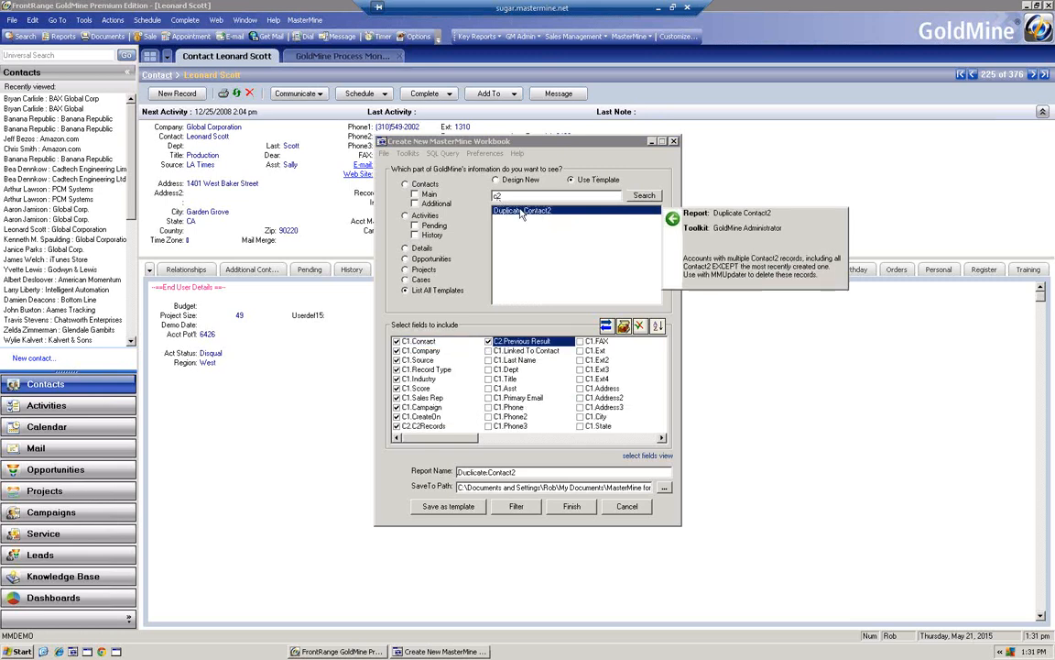
left_click(522, 213)
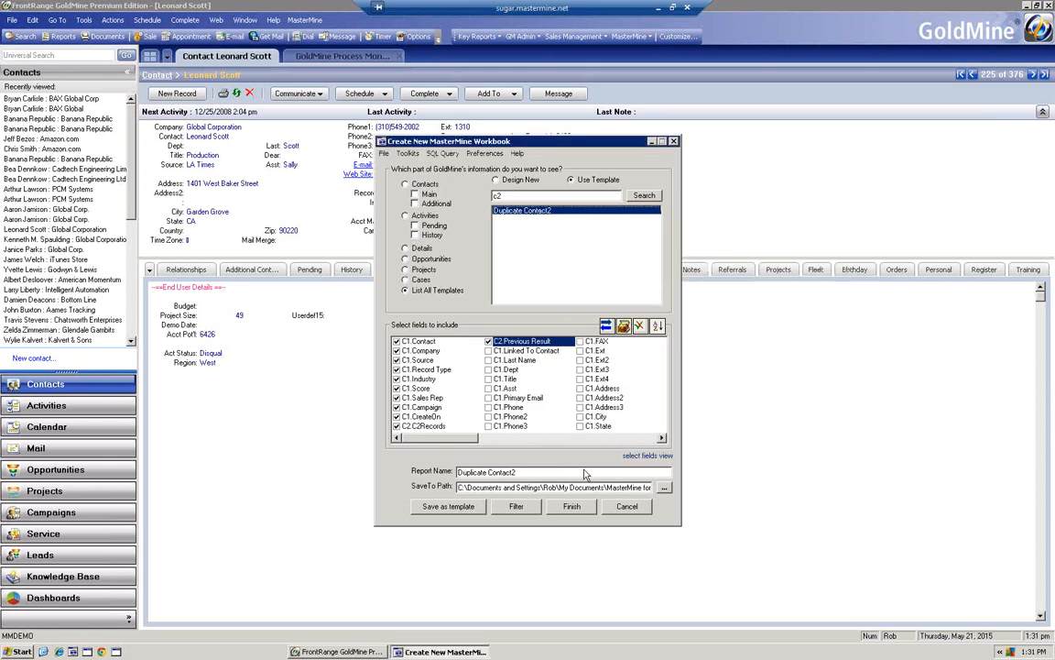
Generate the Duplicate Contact2 workbook, replacing the existing report in the same location, and open it.
left_click(571, 507)
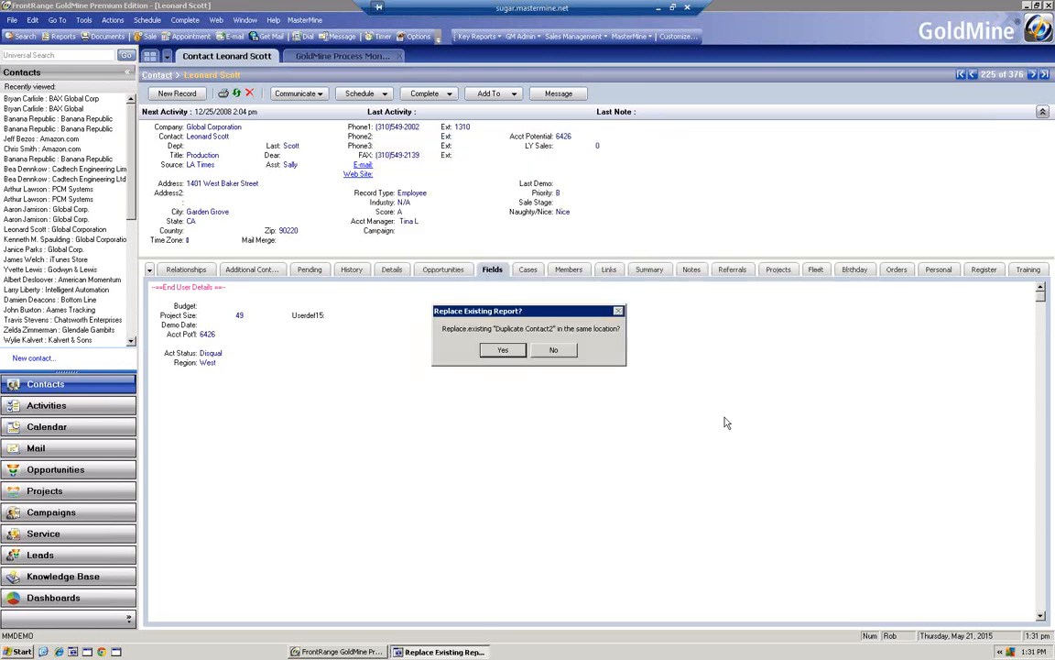
left_click(497, 349)
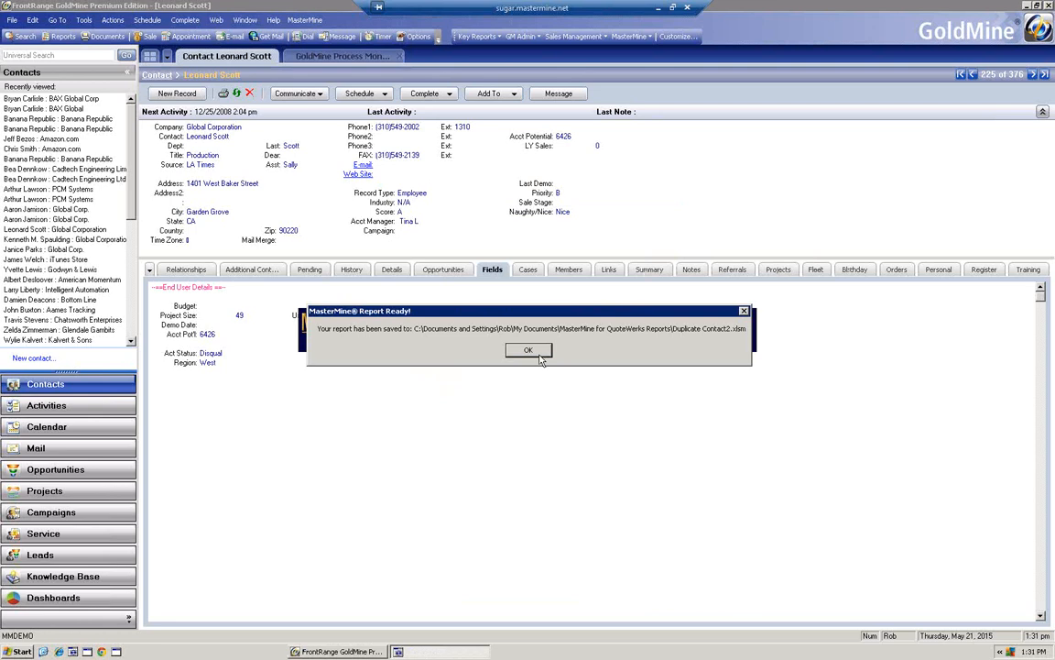
left_click(530, 349)
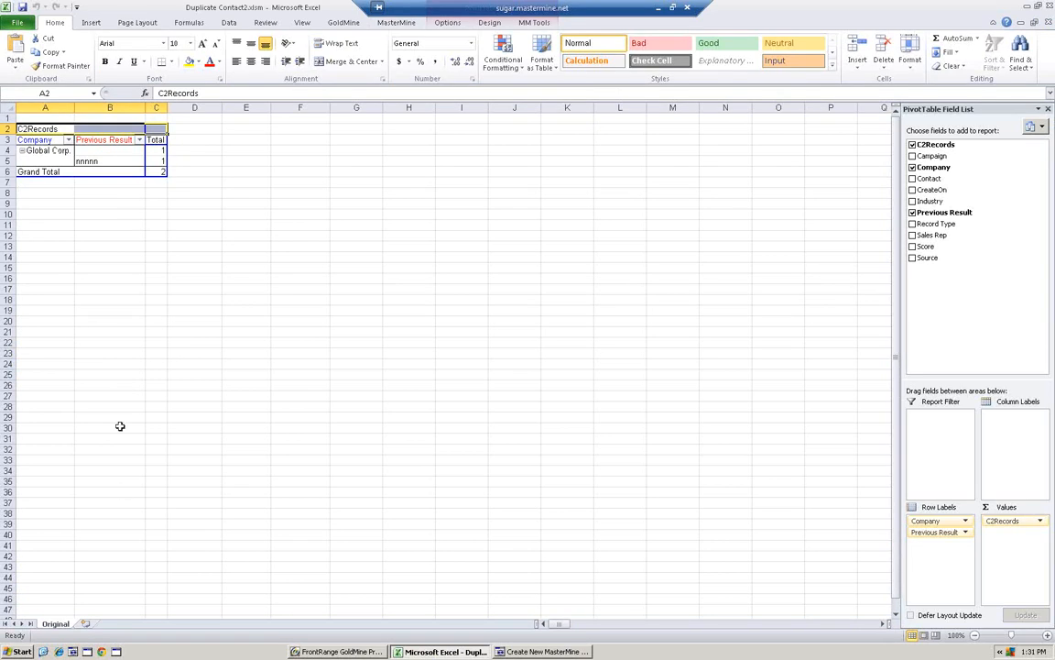
Drill down into the pivot table's grand total and compare the Previous Result and C2Records values of the listed rows.
left_click_drag(113, 151, 114, 159)
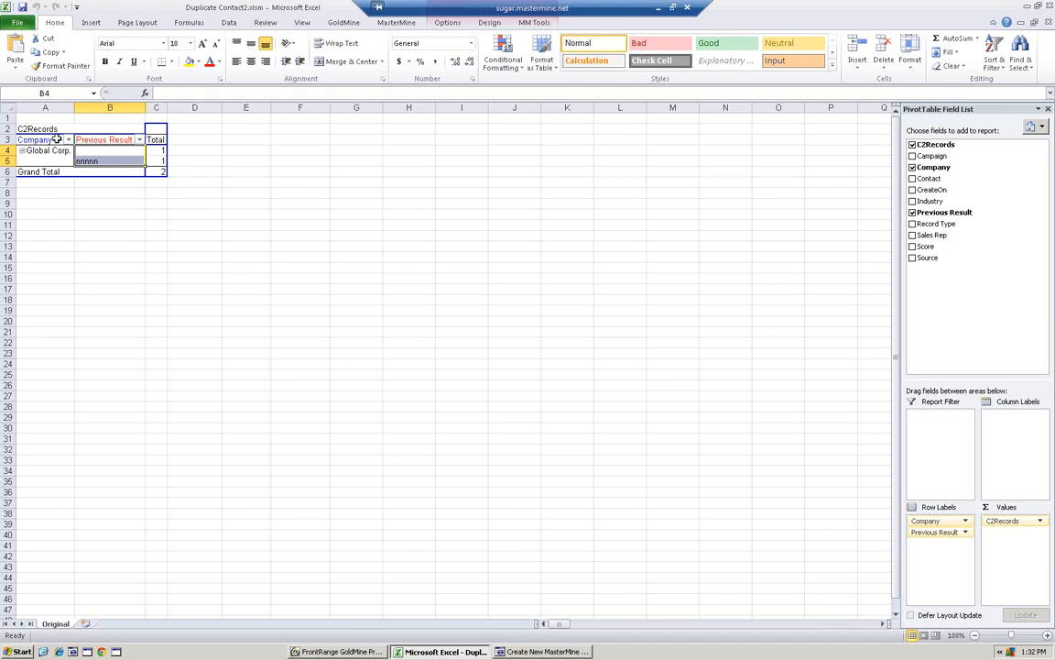
left_click(158, 172)
double_click(158, 171)
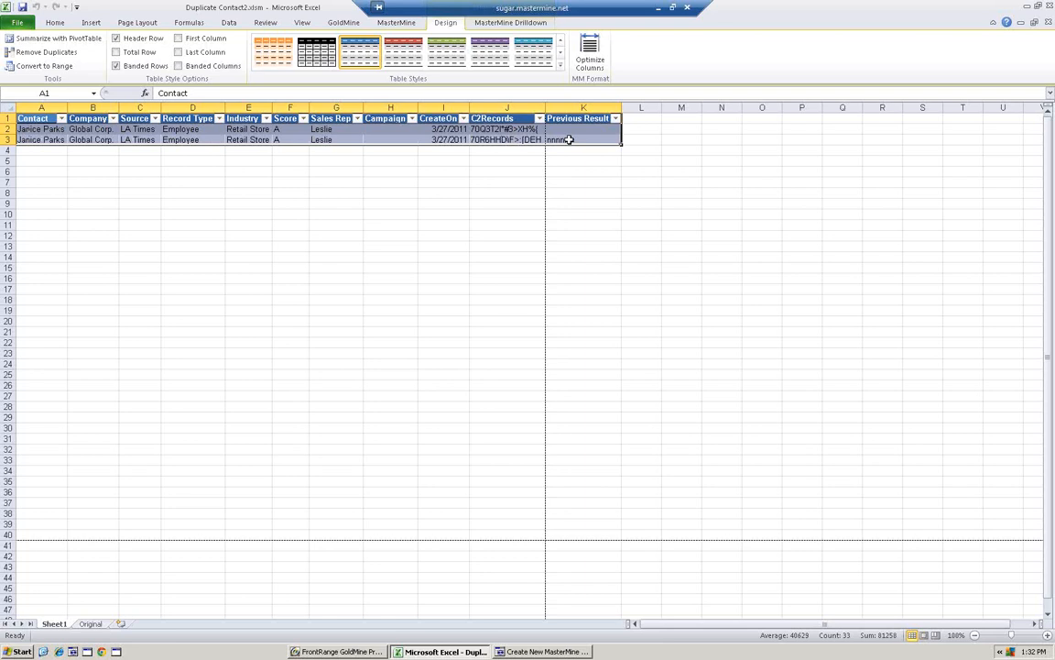
mouse_move(568, 139)
left_mouse_down()
mouse_move(571, 120)
mouse_move(571, 128)
left_mouse_up()
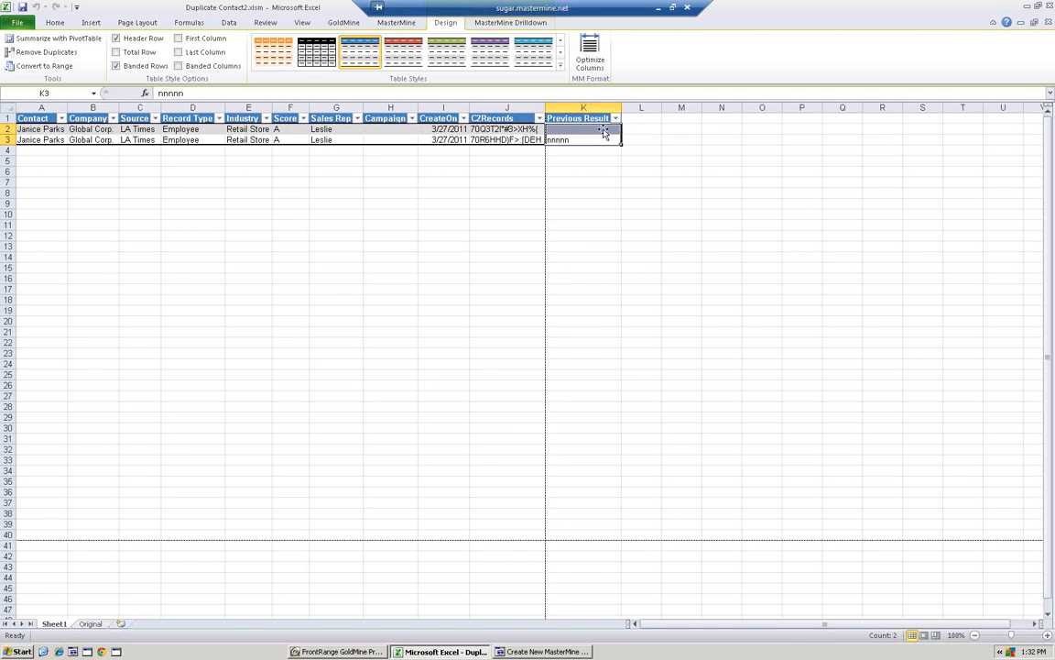
left_click(523, 139)
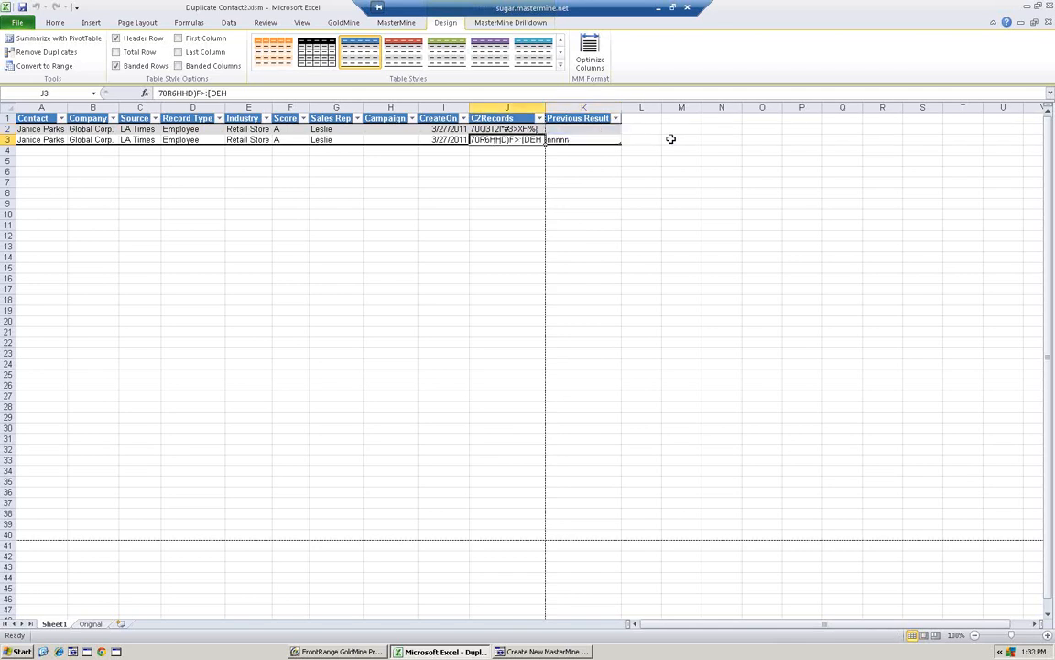
For the C2Records cell of the row with a blank Previous Result, set MMUpdater to delete records from the Contact2 table.
left_click(494, 129)
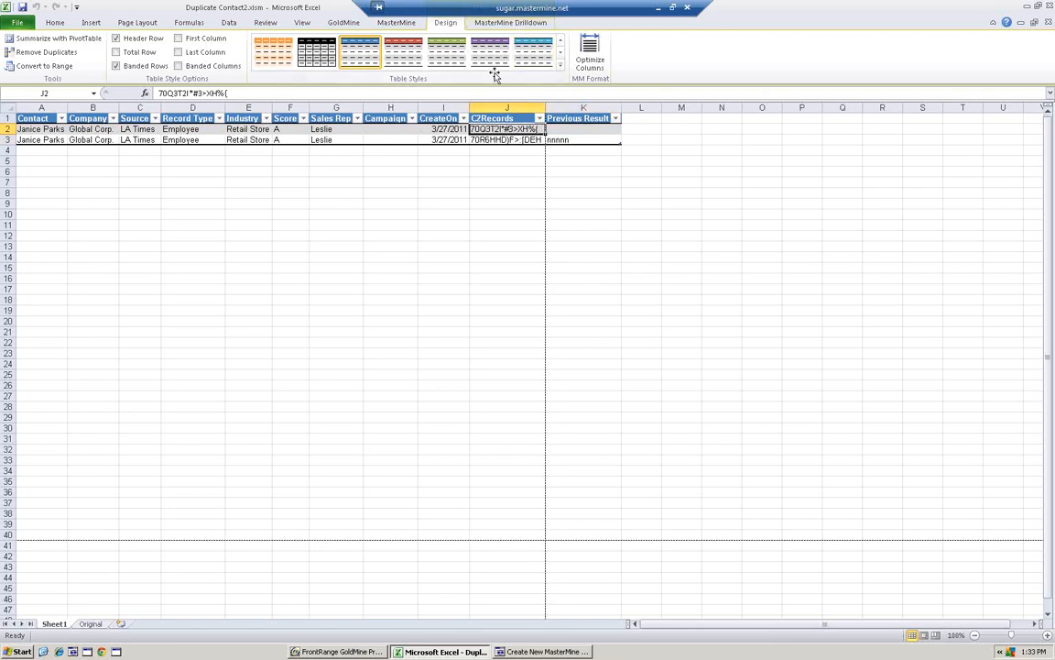
left_click(515, 23)
left_click(114, 47)
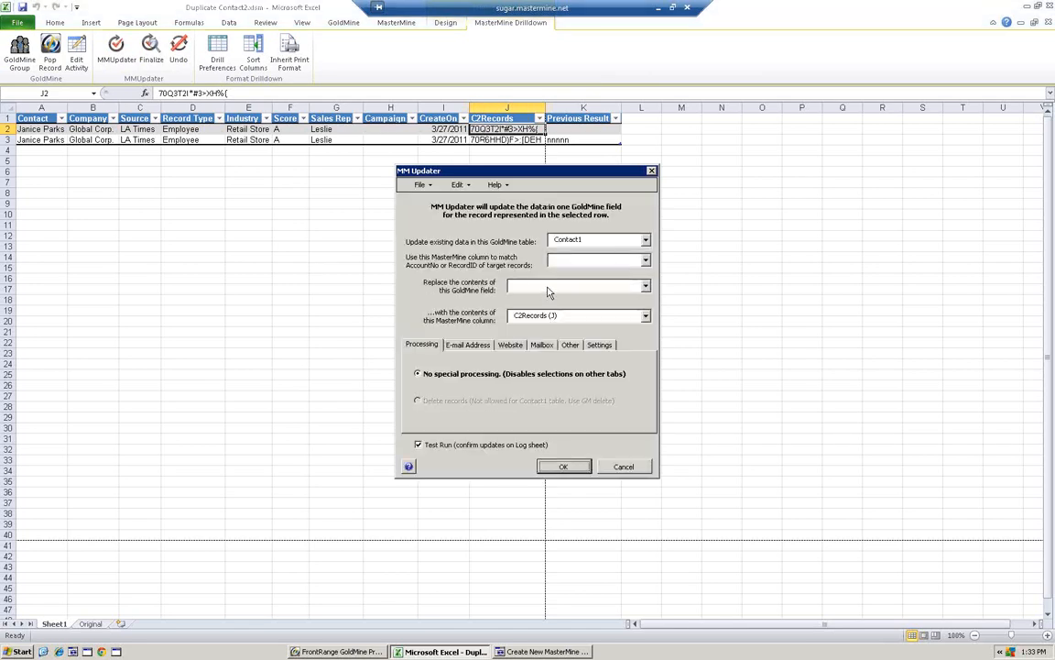
left_click(646, 241)
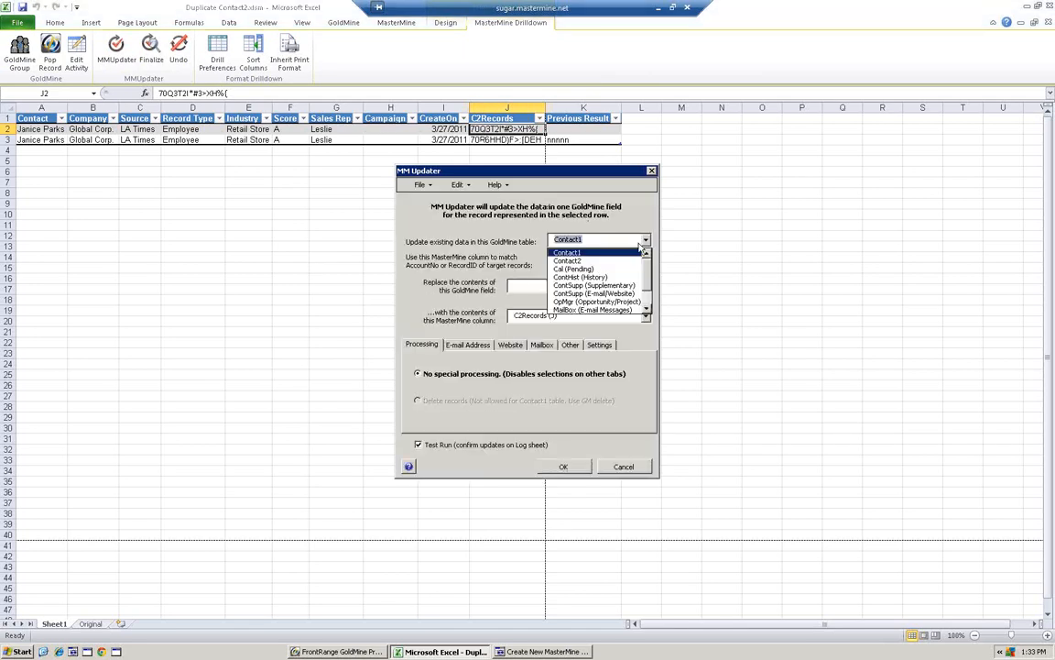
left_click(580, 264)
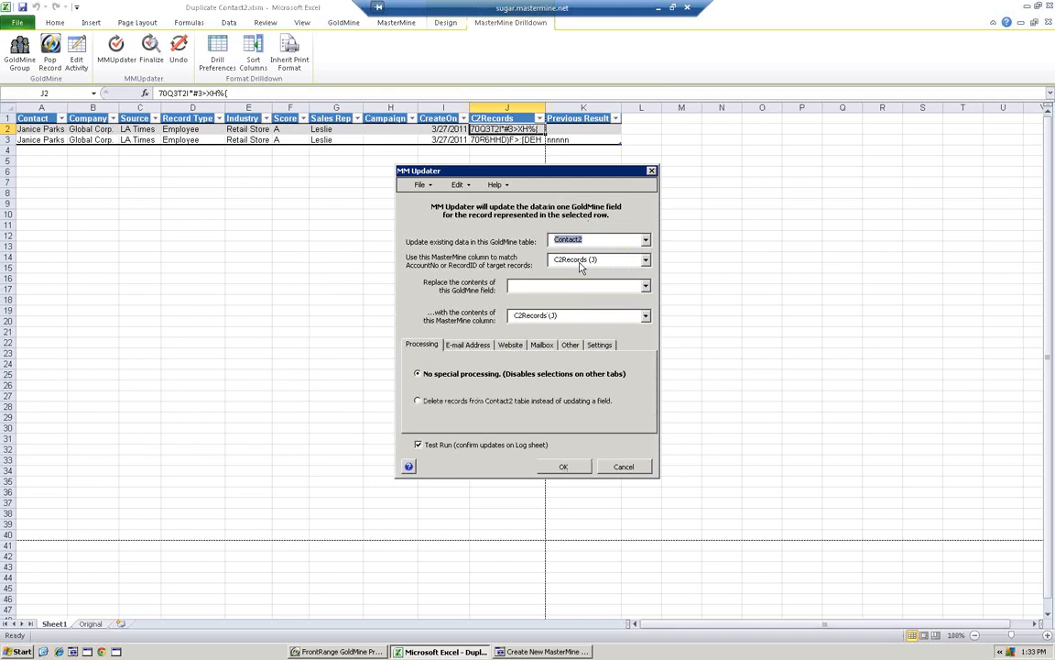
left_click(417, 401)
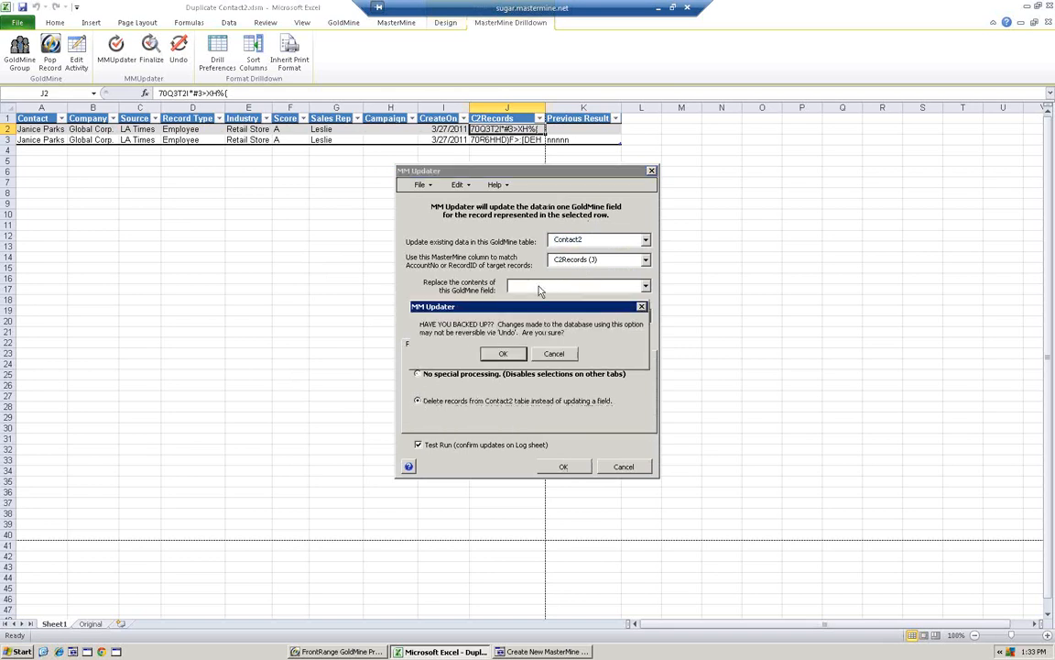
left_click(505, 354)
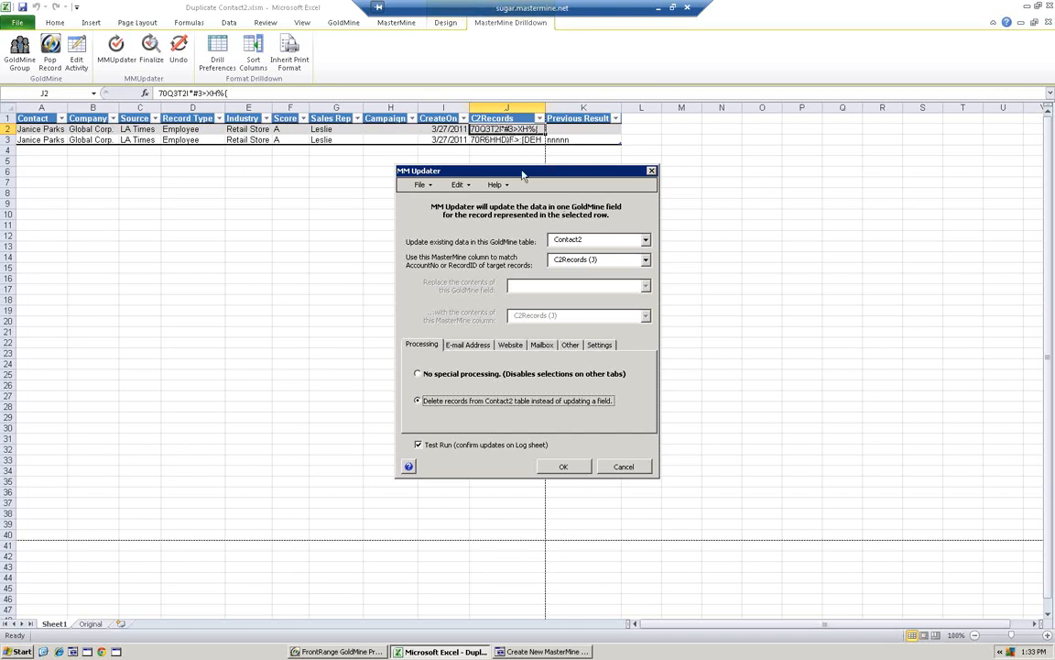
Turn off Test Run, run the Contact2 record deletion for real, and close the update summary.
left_click(418, 445)
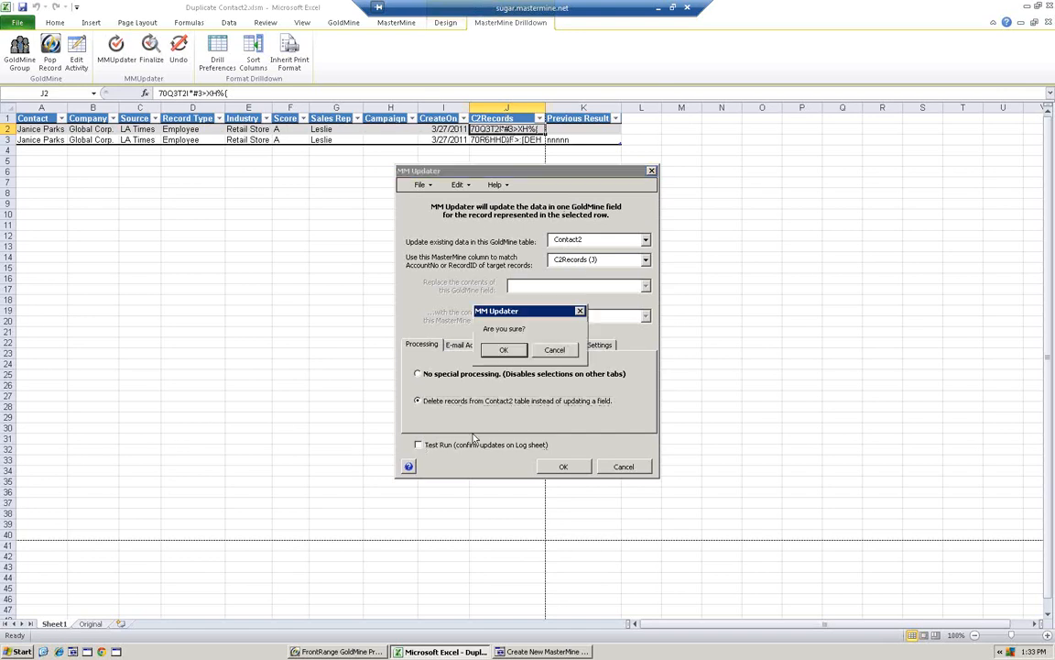
left_click(507, 348)
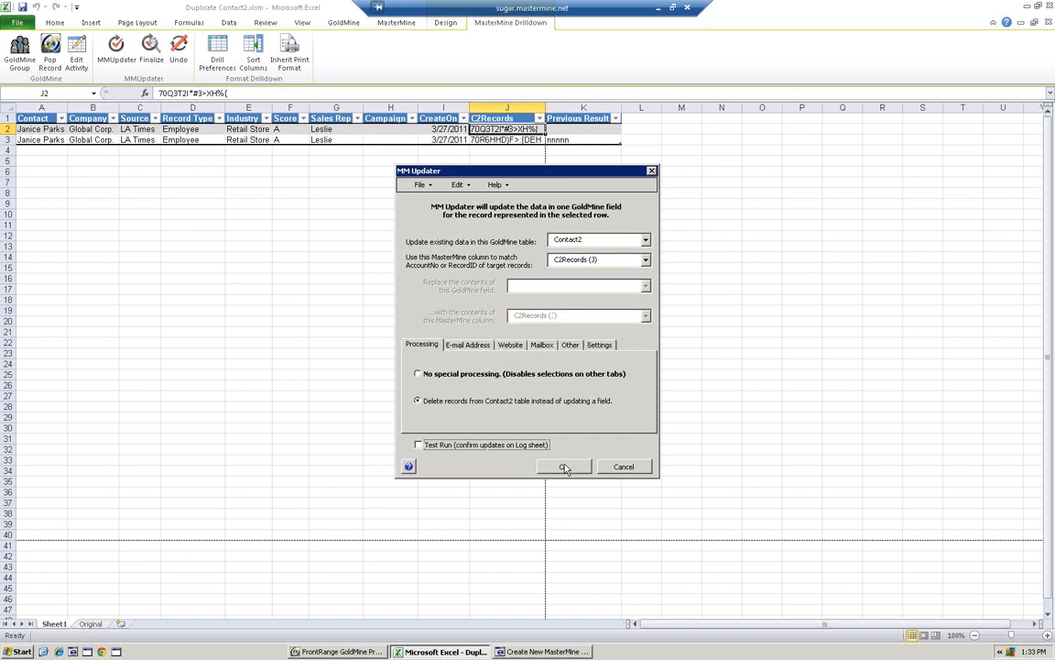
left_click(563, 466)
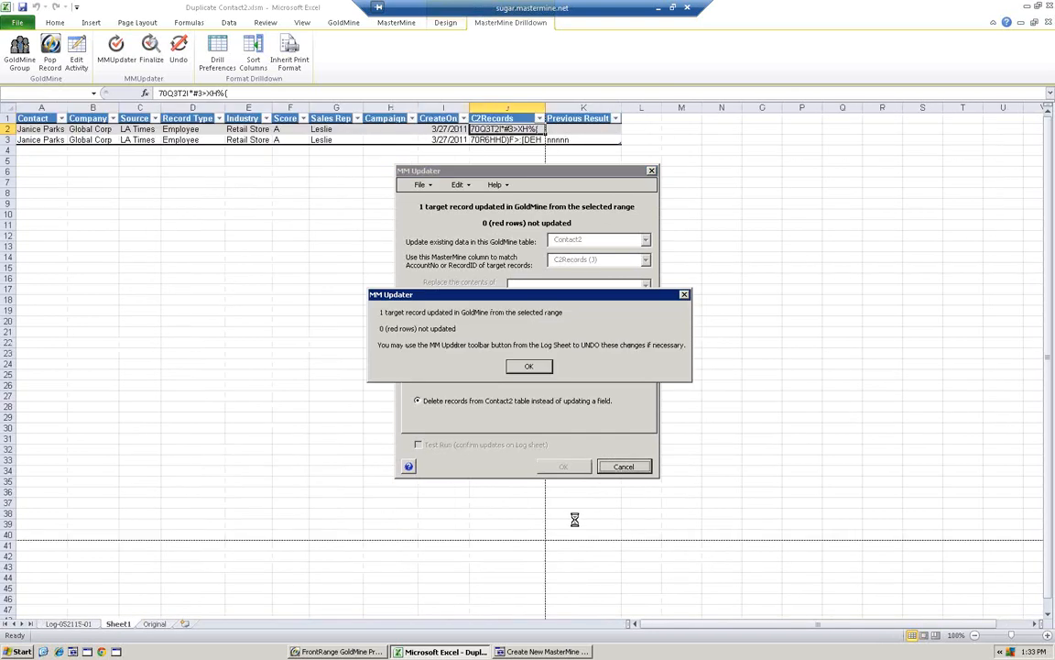
left_click(529, 365)
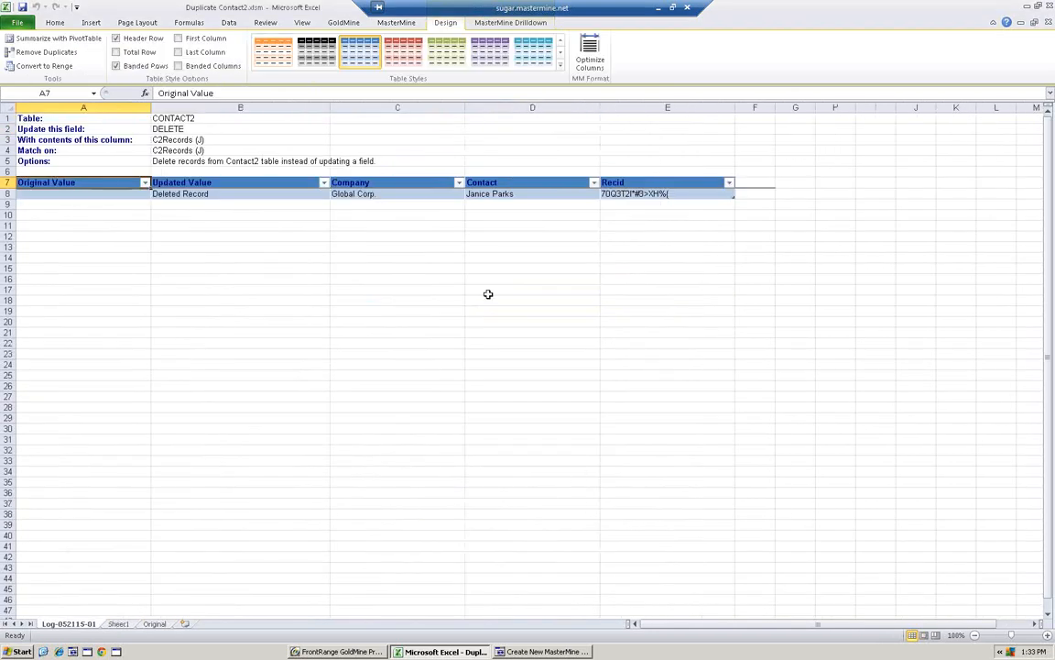
Refresh the pivot table on the Original sheet and select its first total cell.
left_click(150, 624)
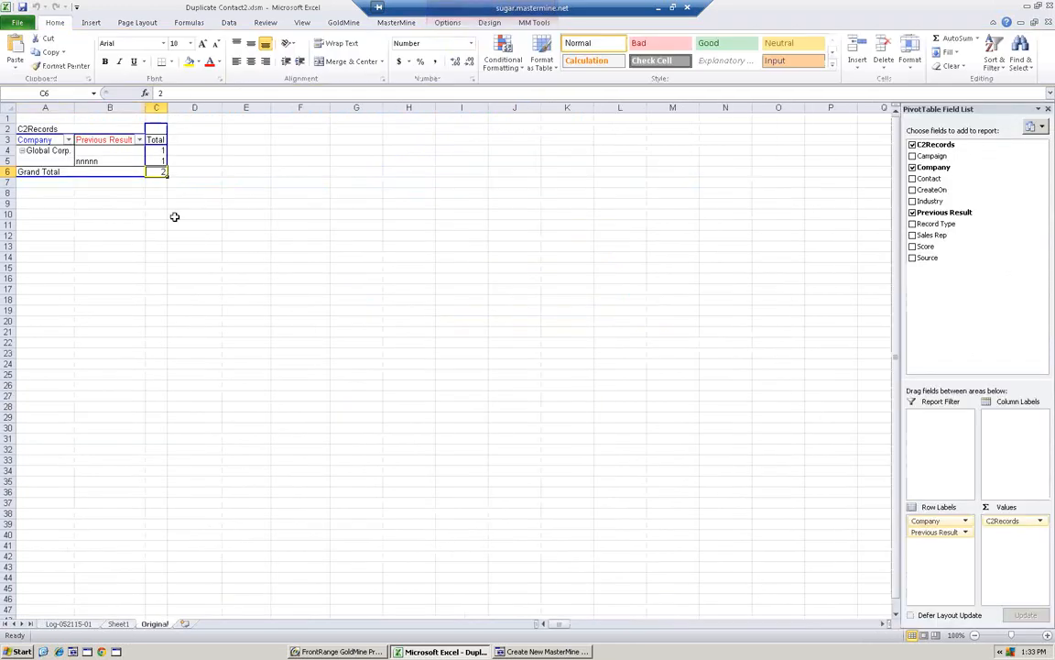
right_click(150, 161)
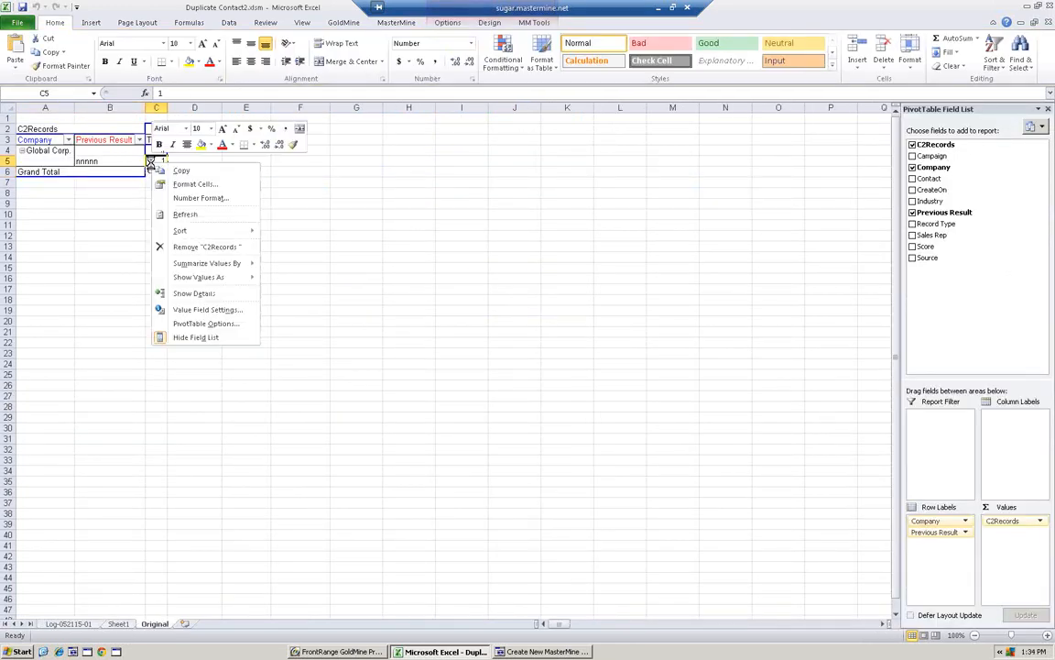
left_click(183, 214)
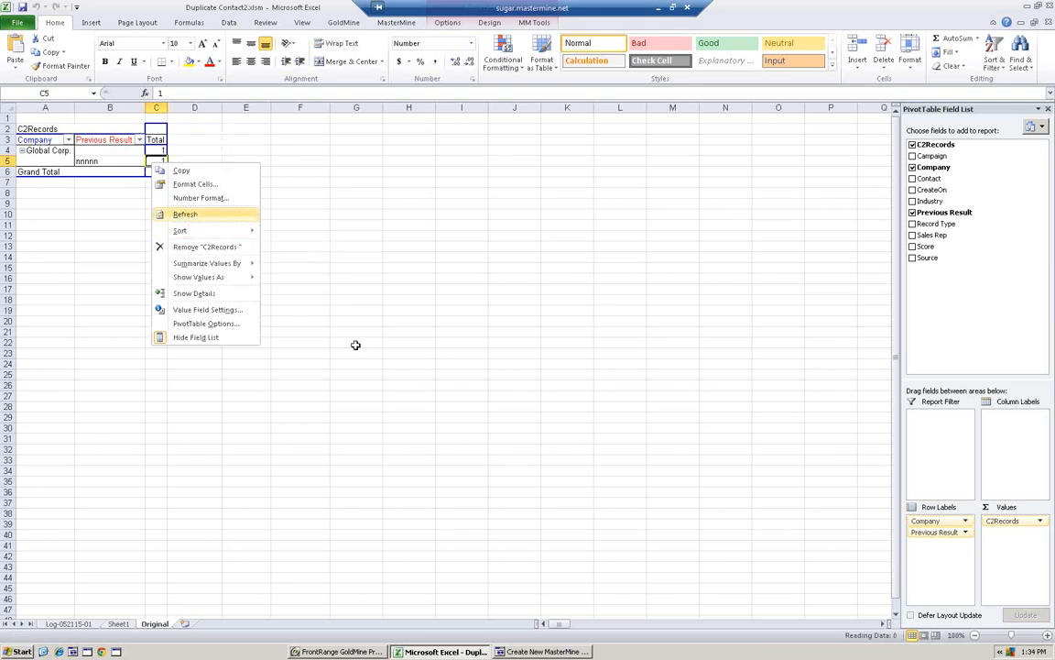
left_click(154, 152)
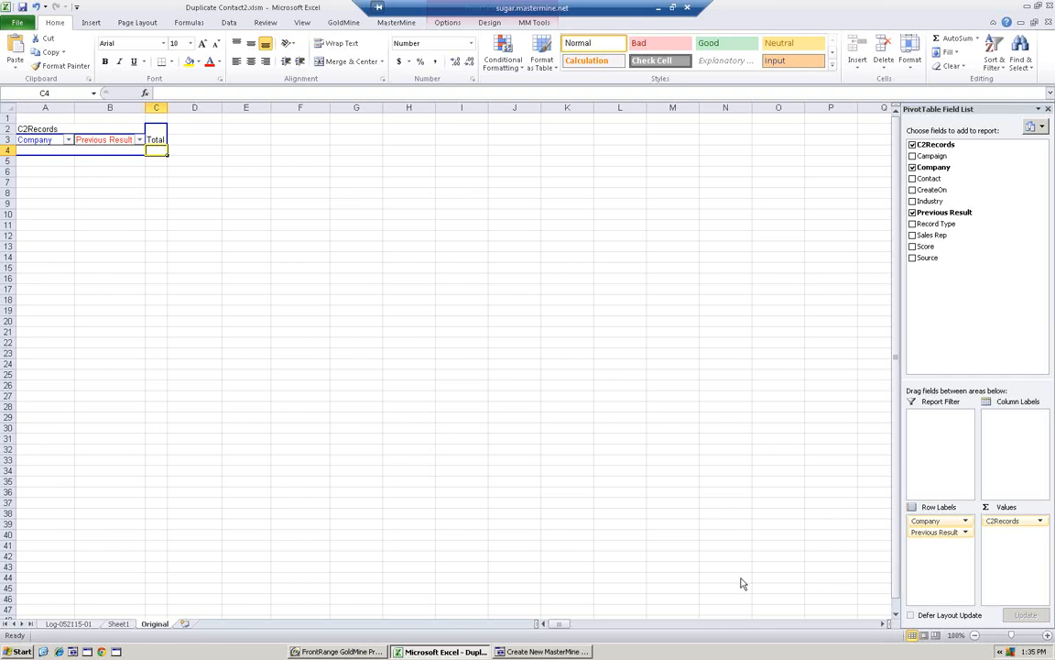
Switch from the remote desktop to the running PowerPoint slide show and advance to the Query slide.
left_click(351, 651)
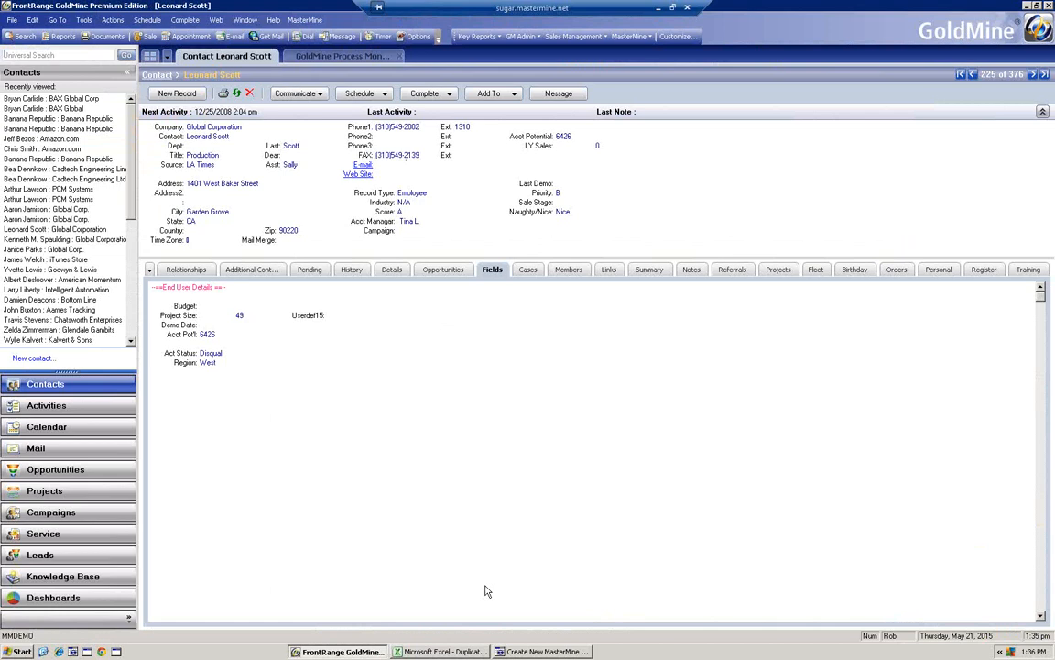
key("alt+Tab")
key("alt+Tab")
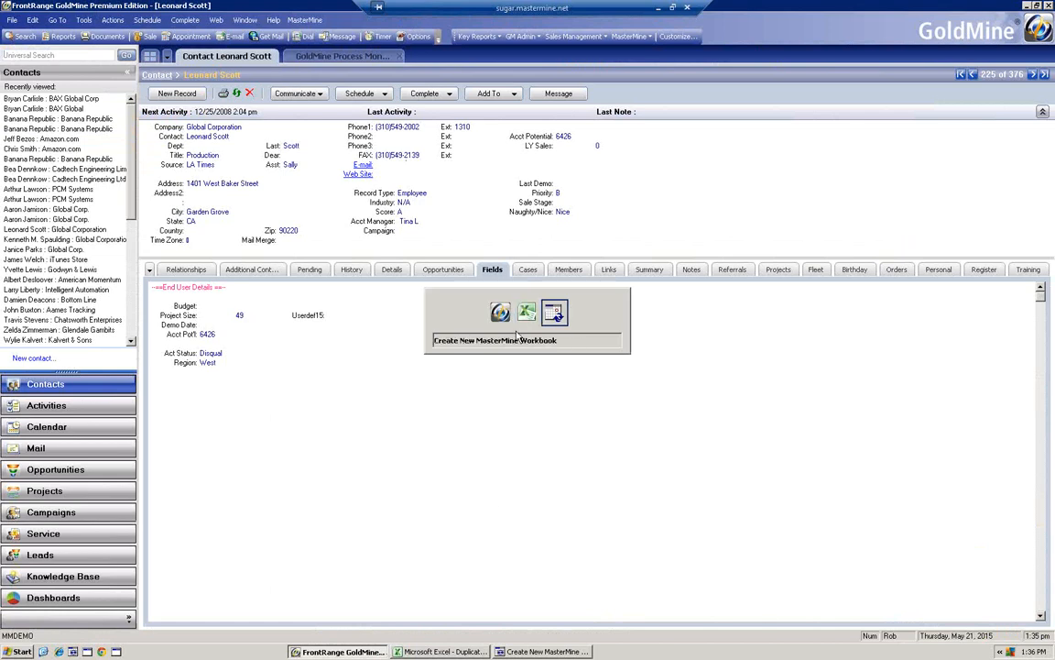
key("alt+Tab")
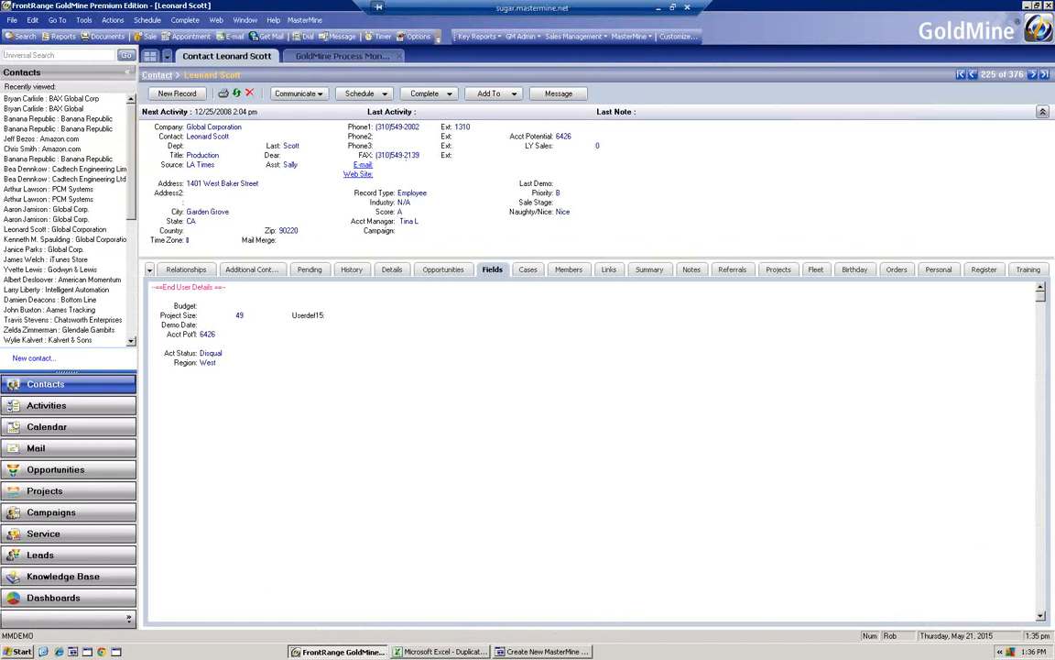
key("alt+Tab")
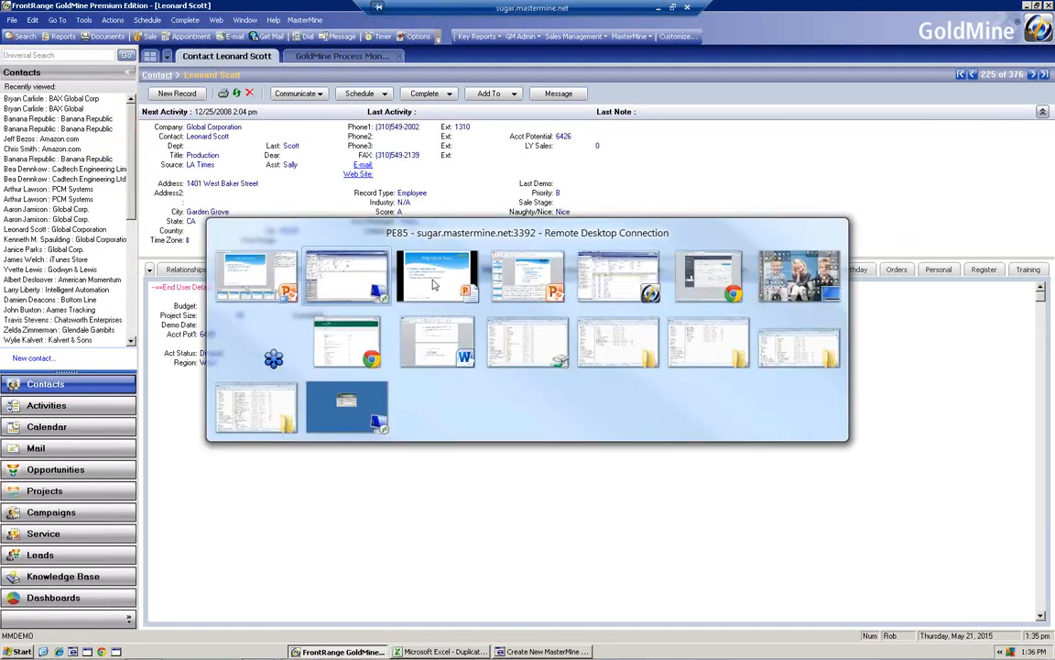
left_click(435, 285)
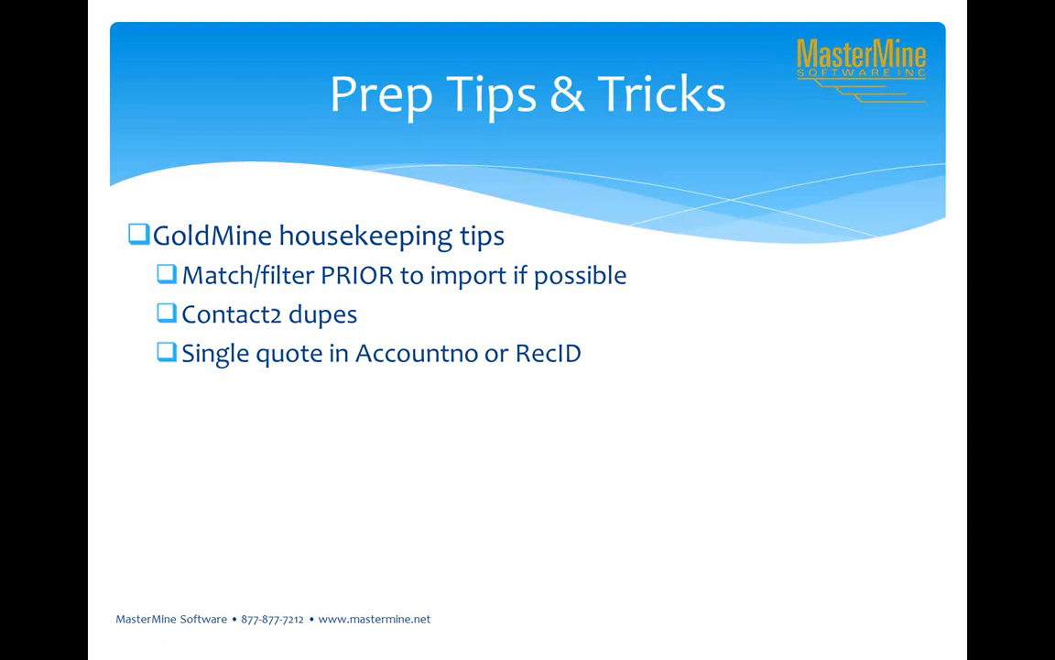
key("Right")
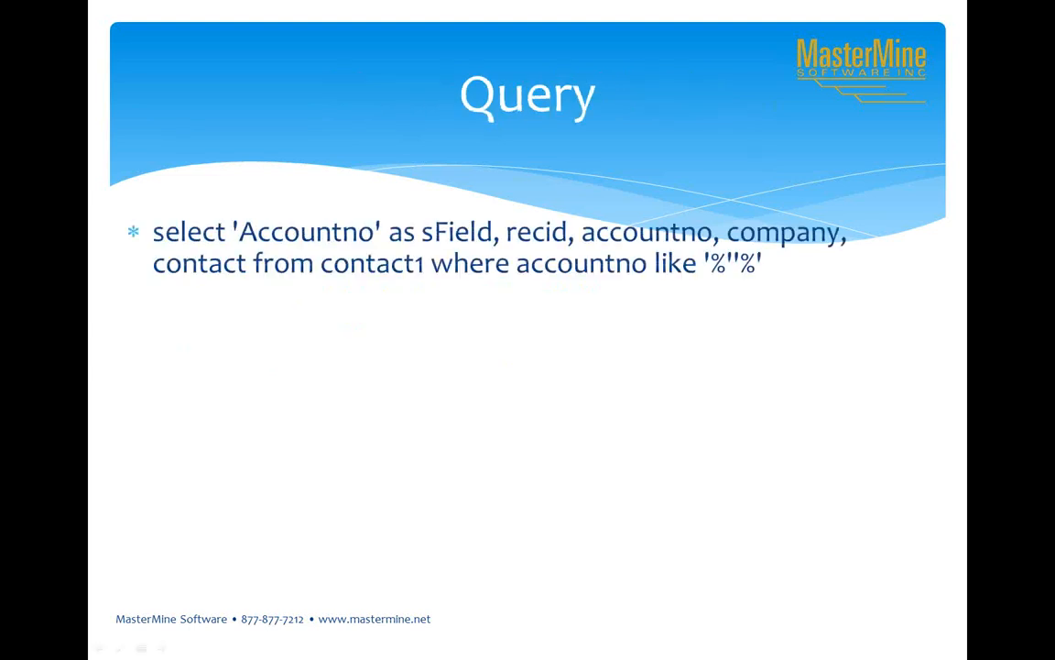
Reveal the following parts of the single-quote query on the Query slide, through the C1.RecID select and the second union.
key("Right")
key("Right")
key("Right")
key("Right")
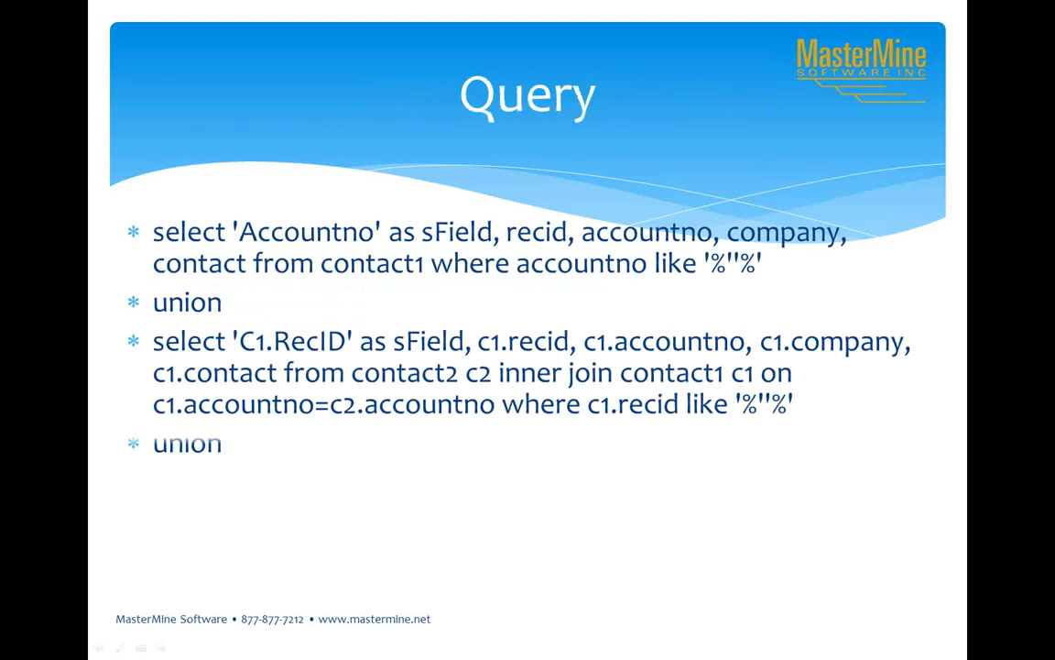
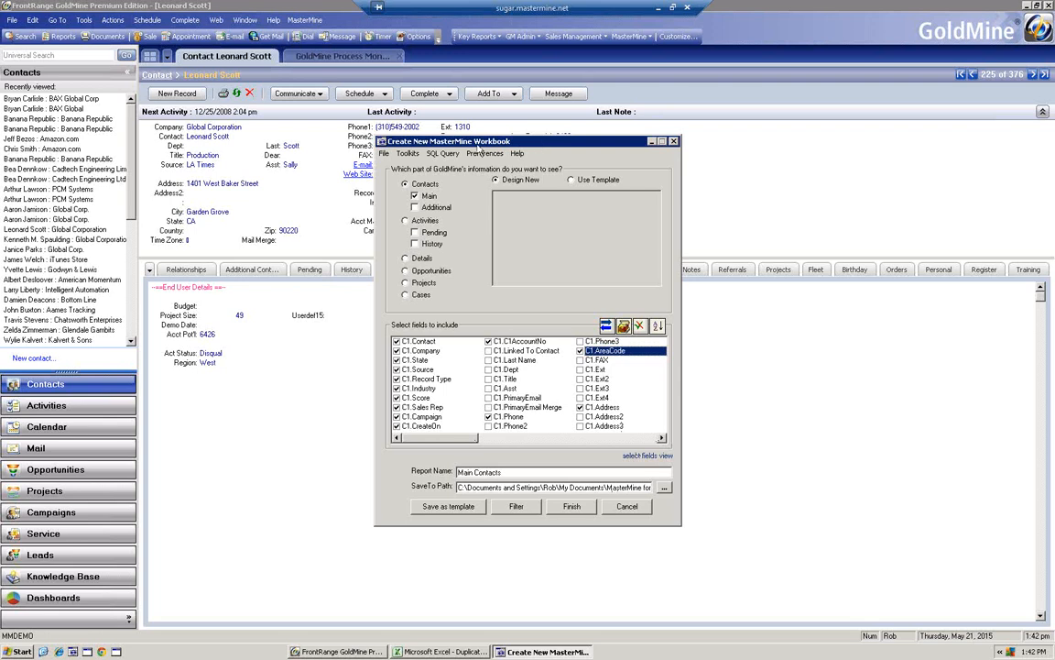
Create the Main Contacts MasterMine workbook from the chosen fields and drill down into its C1AccountNo total to list the contact records.
left_click_drag(540, 144, 321, 143)
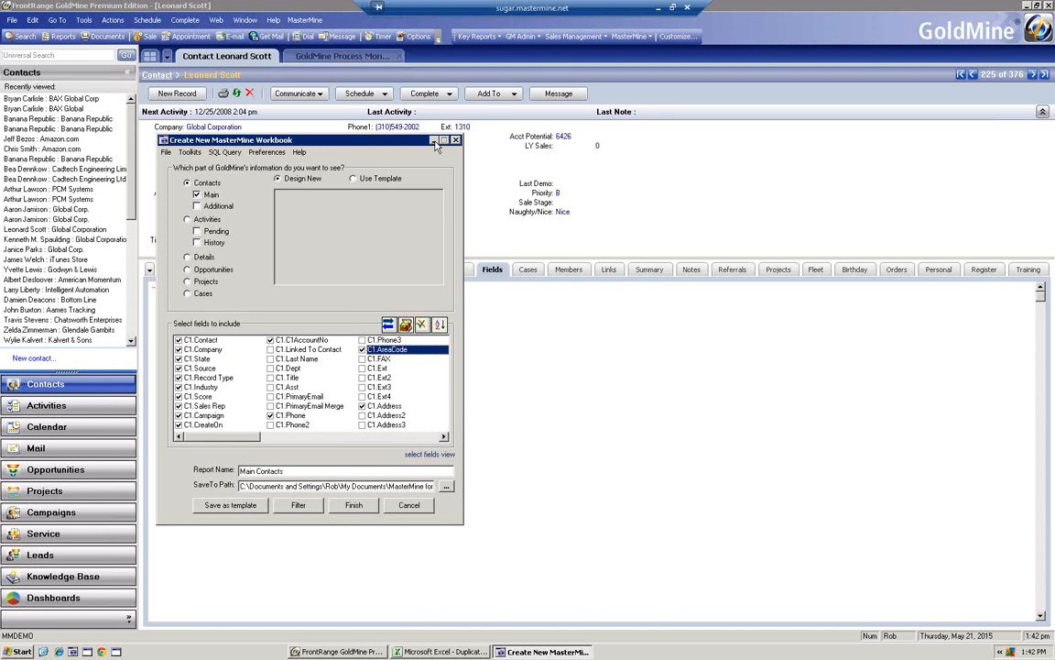
left_click_drag(406, 147, 534, 209)
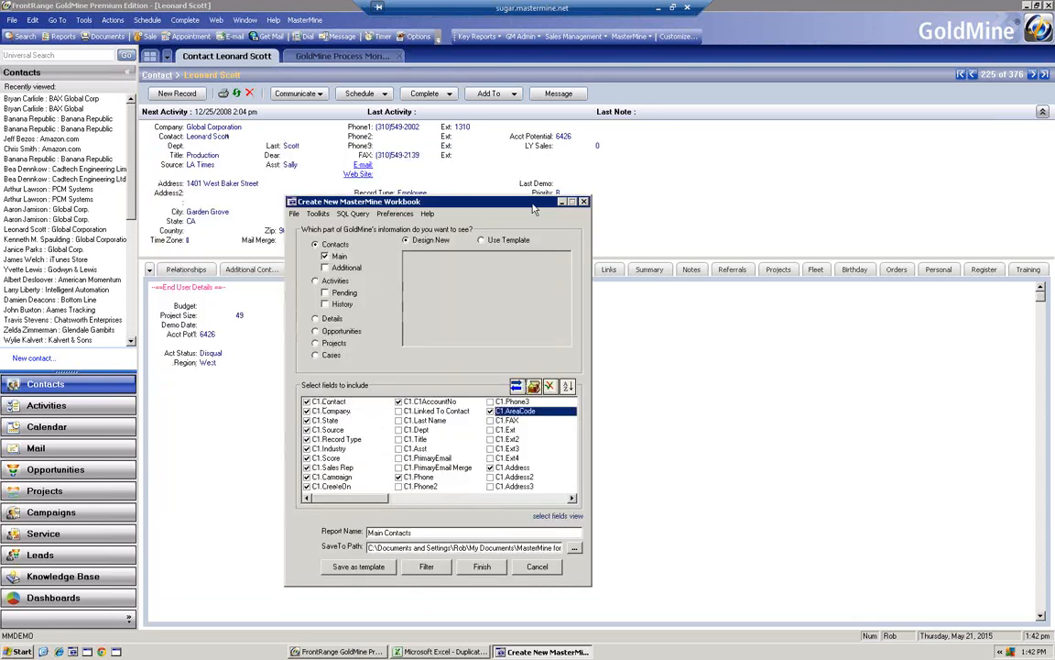
left_click(492, 569)
key("Return")
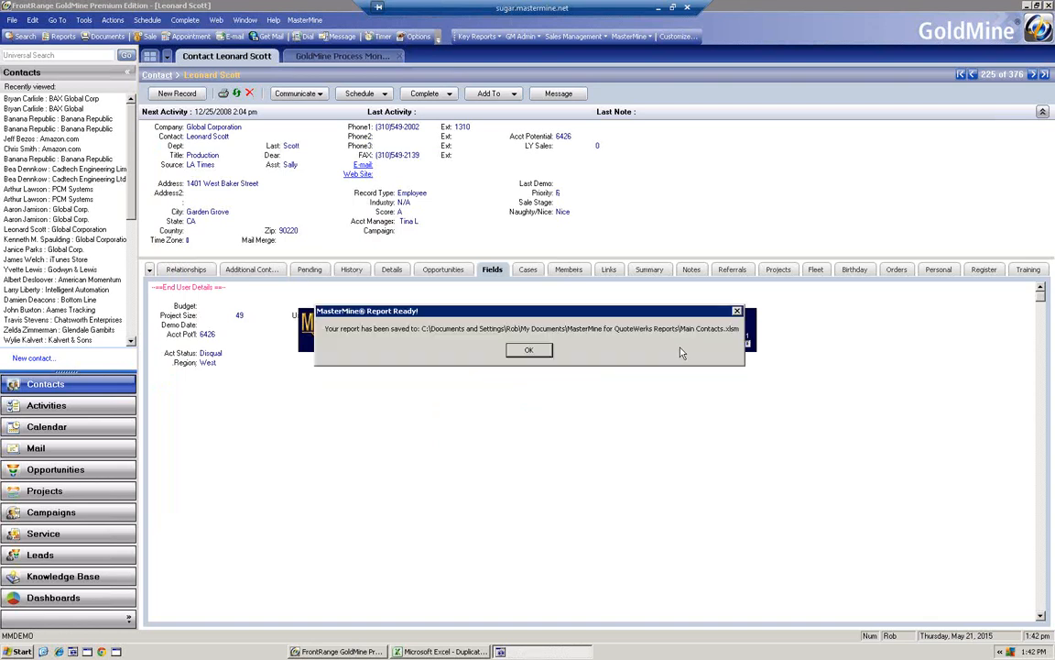
left_click(530, 351)
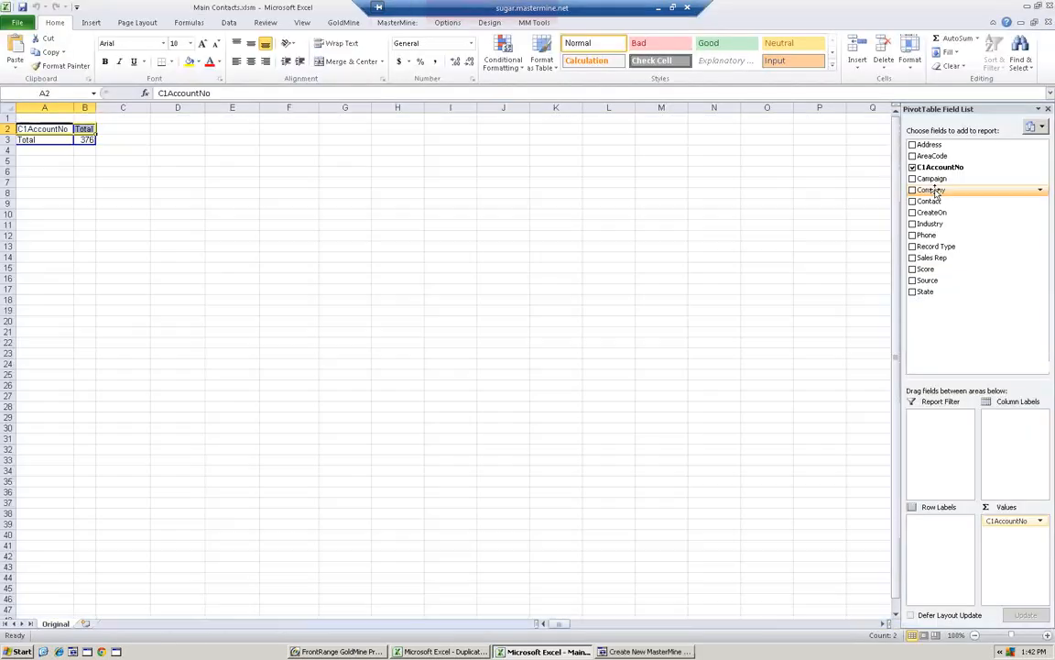
mouse_move(932, 190)
left_mouse_down()
mouse_move(704, 195)
mouse_move(54, 142)
mouse_move(936, 176)
left_mouse_up()
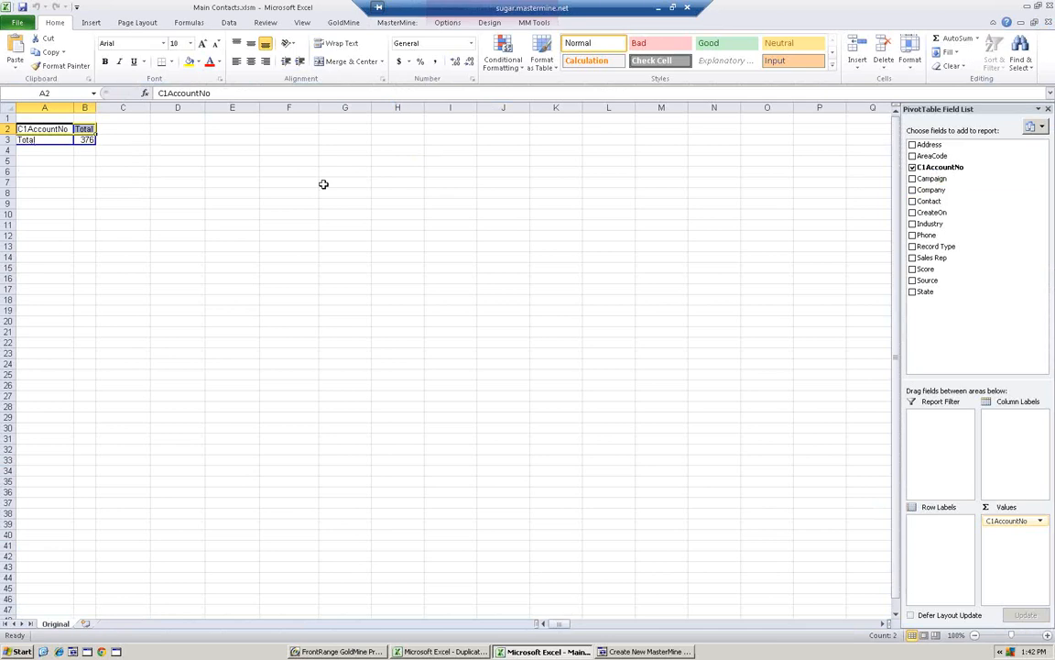
double_click(87, 141)
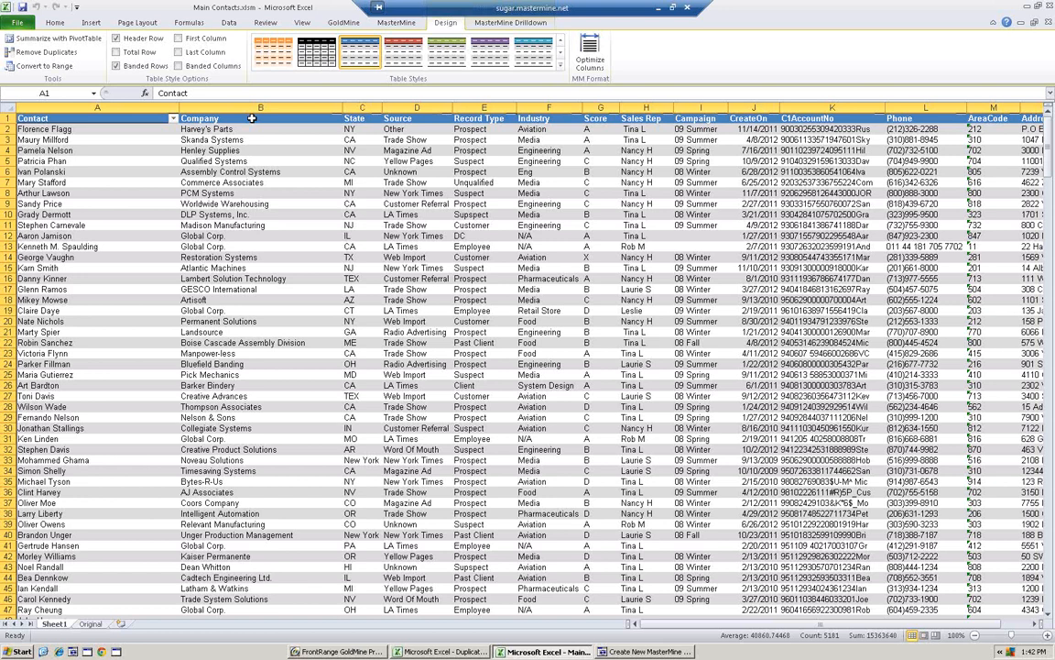
Select the Company column and set up Find and Replace to change "Incorporated" to "Inc.".
left_click(259, 106)
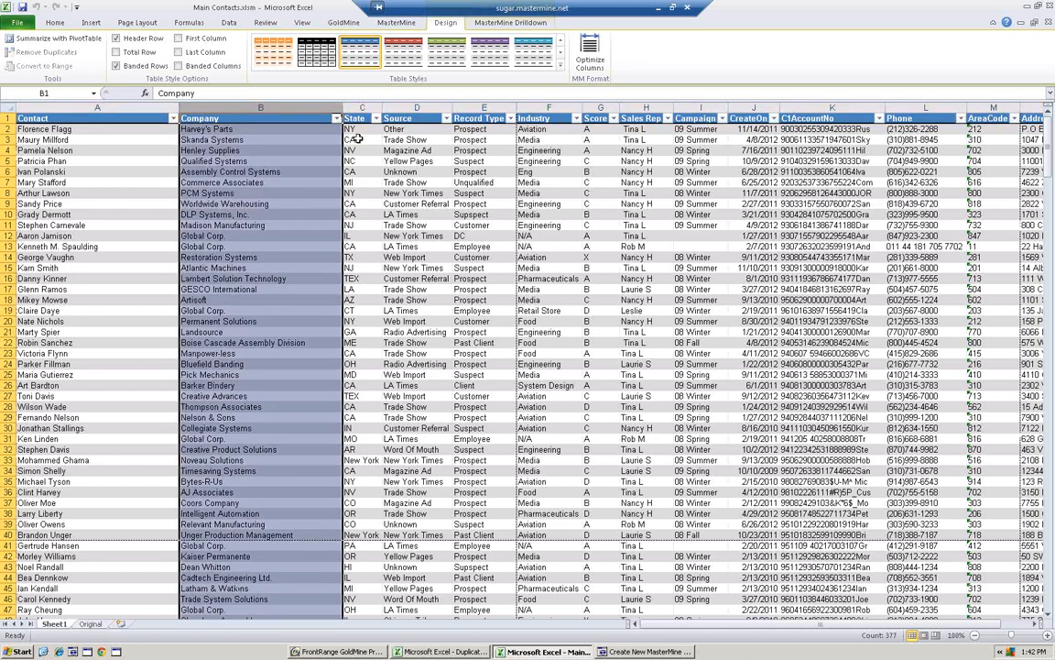
left_click(302, 23)
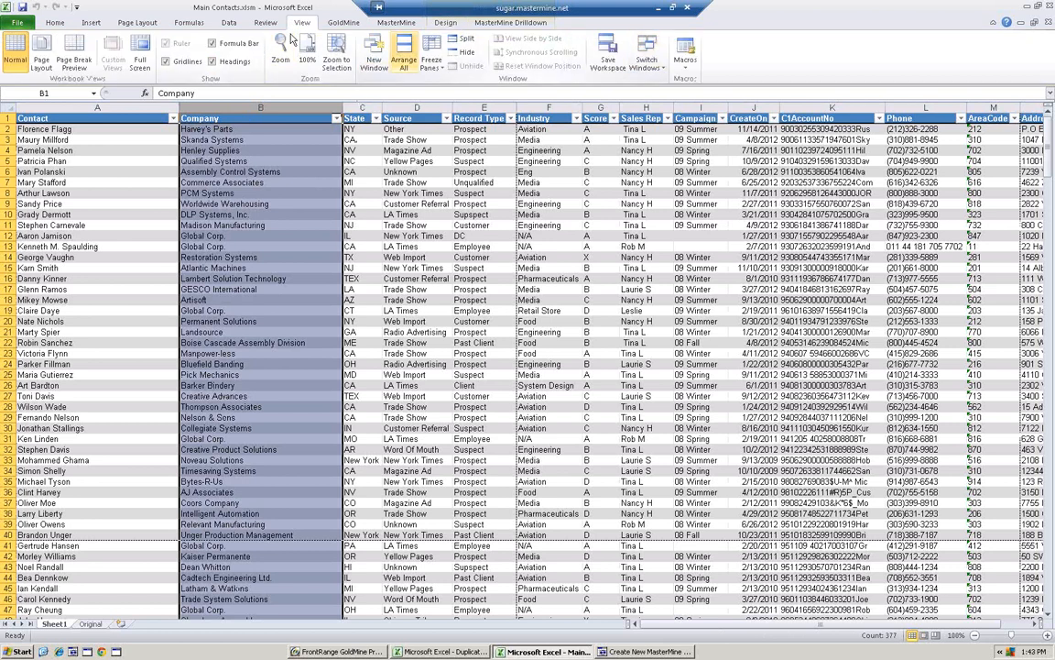
scroll(194, 24, "up", 2)
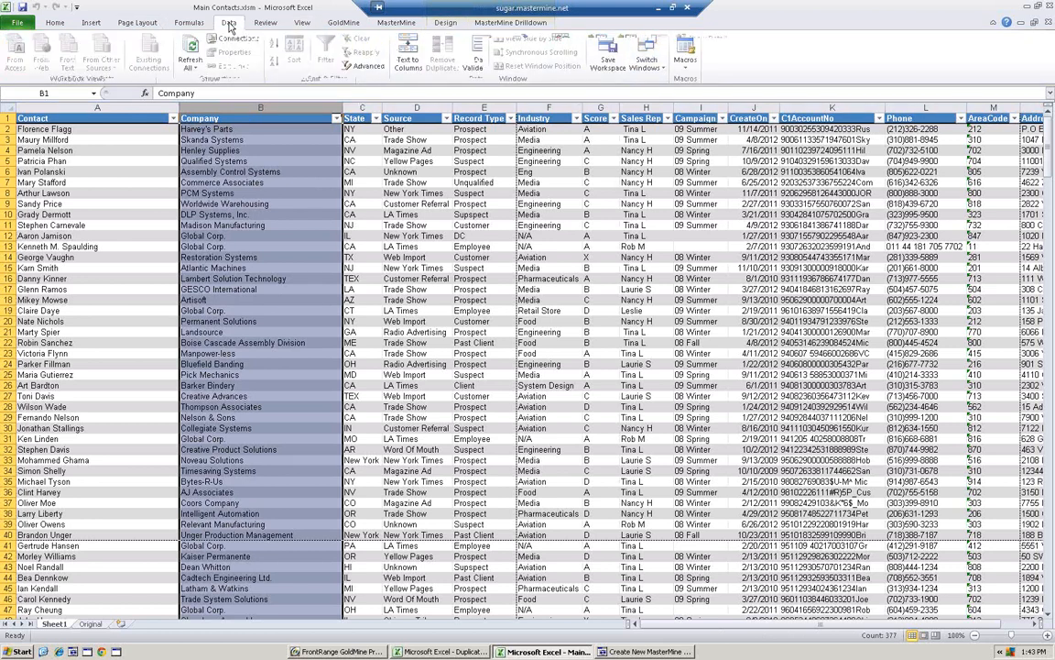
left_click(60, 25)
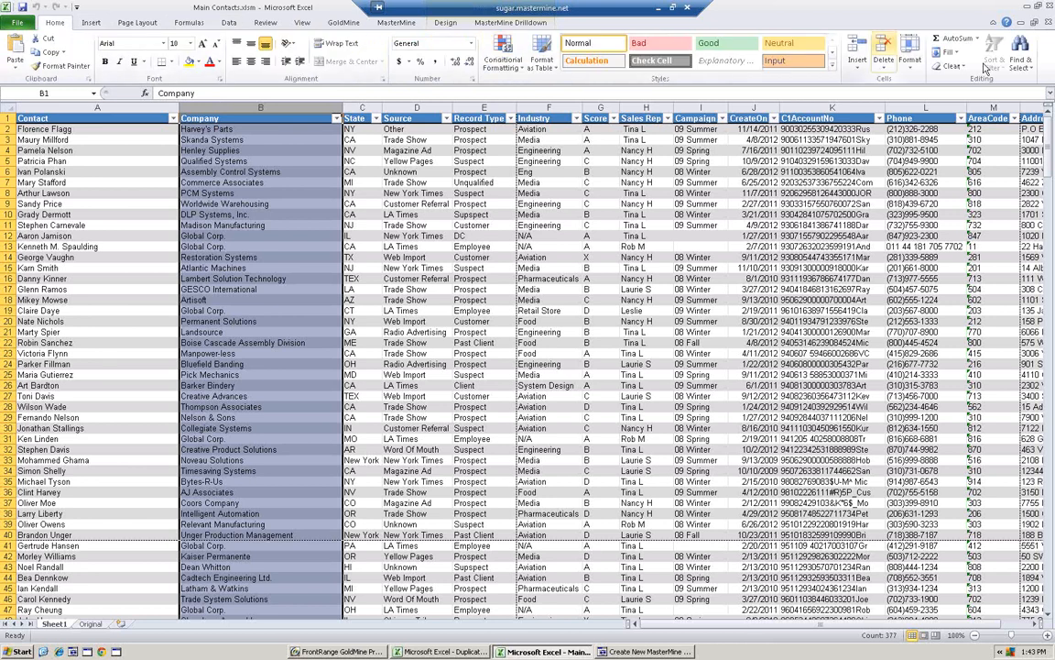
left_click(1019, 56)
left_click(977, 95)
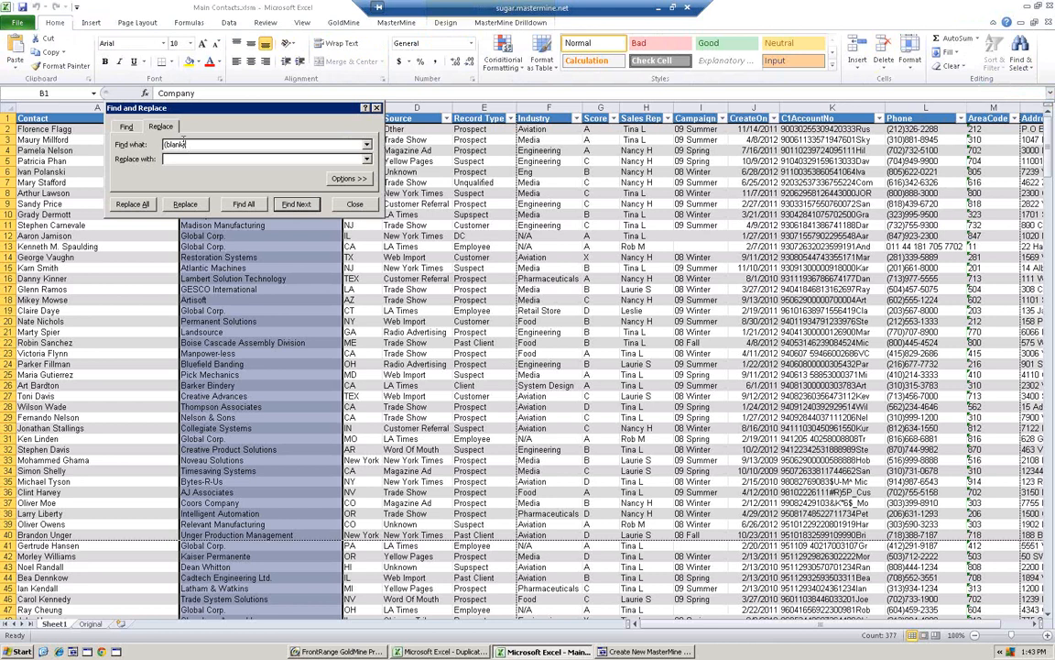
double_click(164, 144)
key("Tab")
type("Incorporated")
type("Inc.")
Turn off matching of entire cell contents, replace all occurrences within the sheet, and close Find and Replace.
left_click(349, 178)
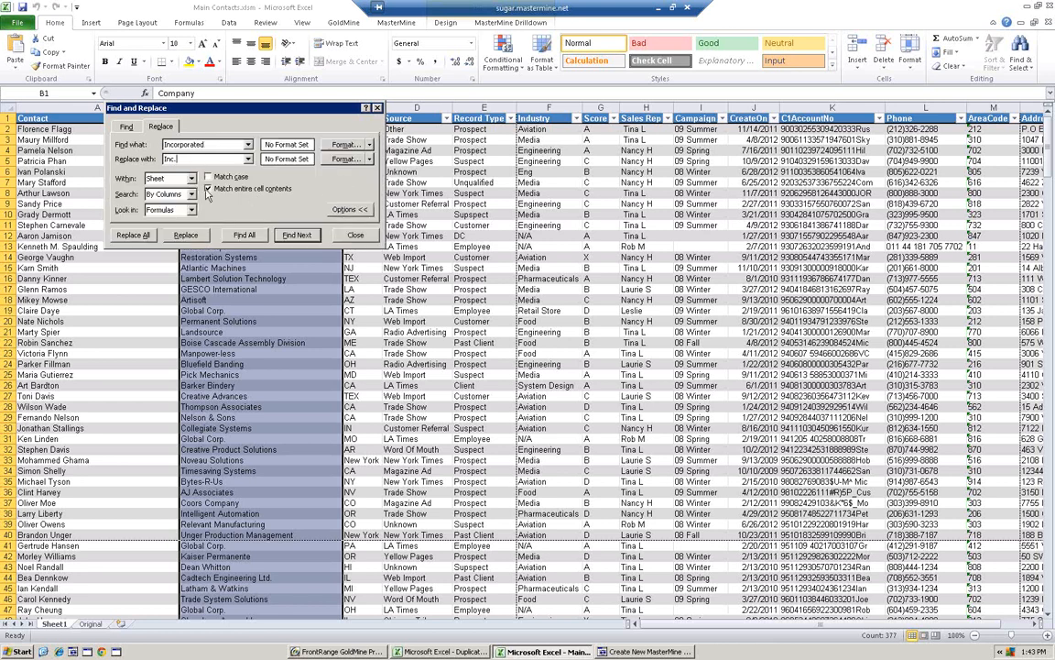
left_click(208, 189)
left_click(209, 189)
left_click(192, 180)
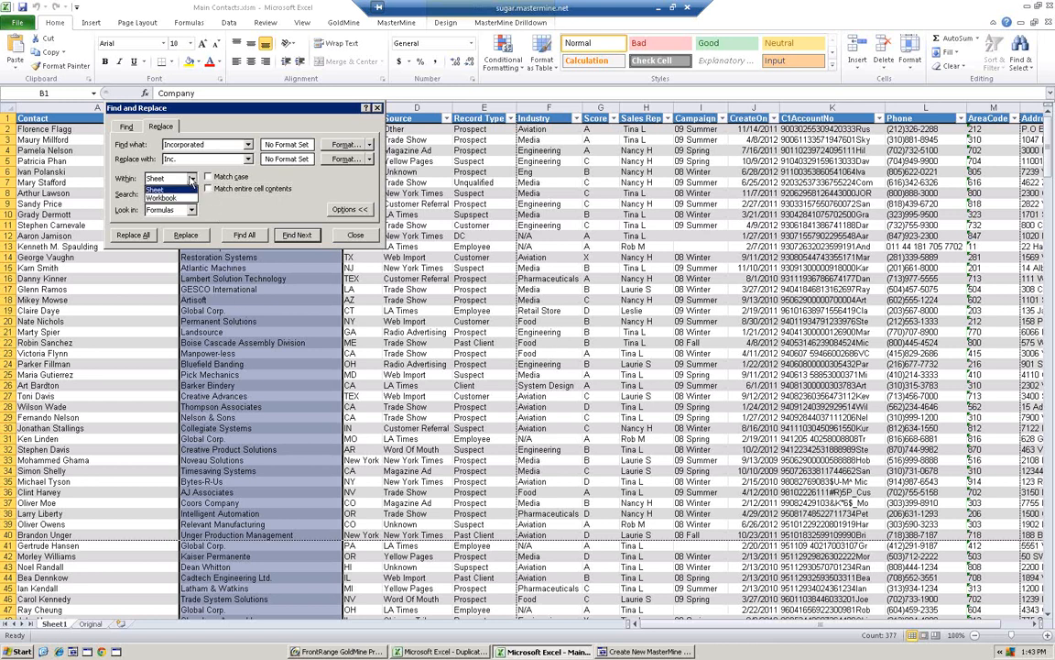
left_click(191, 188)
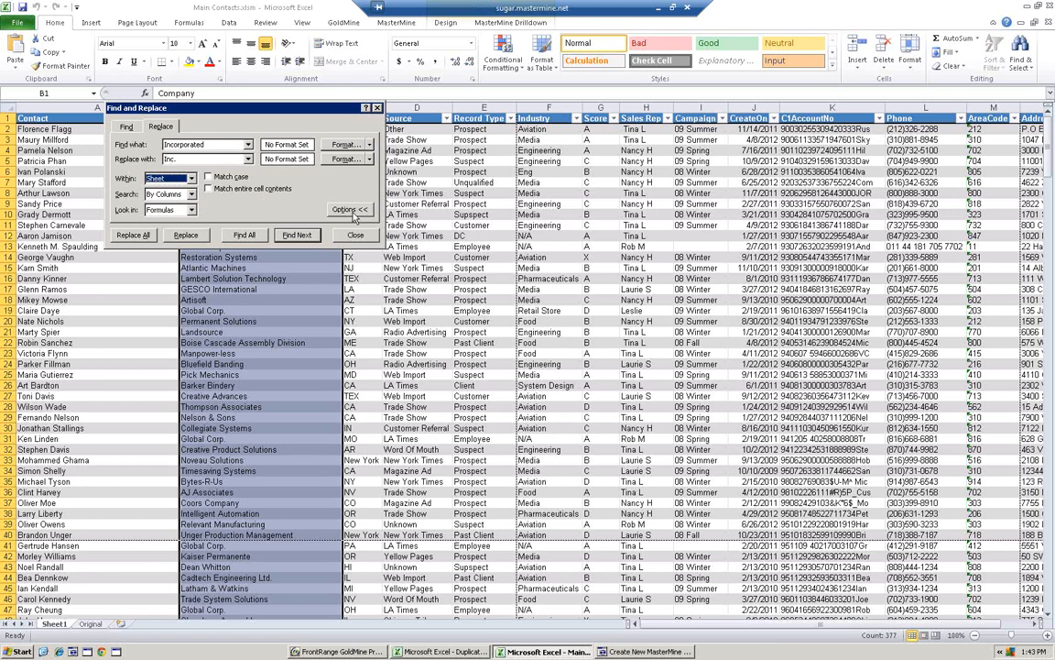
left_click(133, 235)
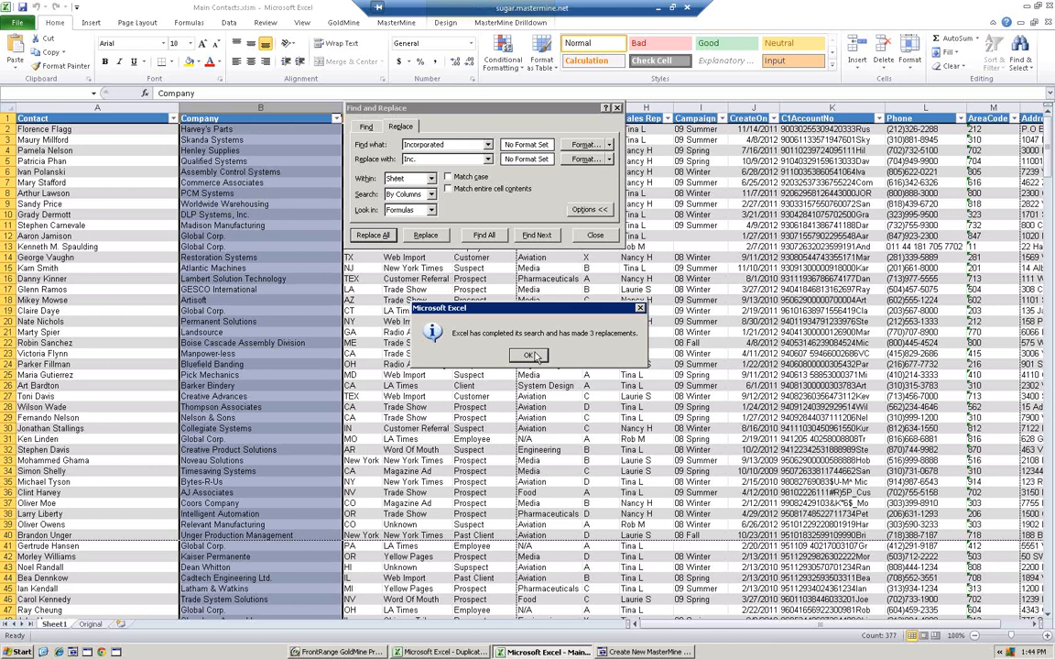
key("Return")
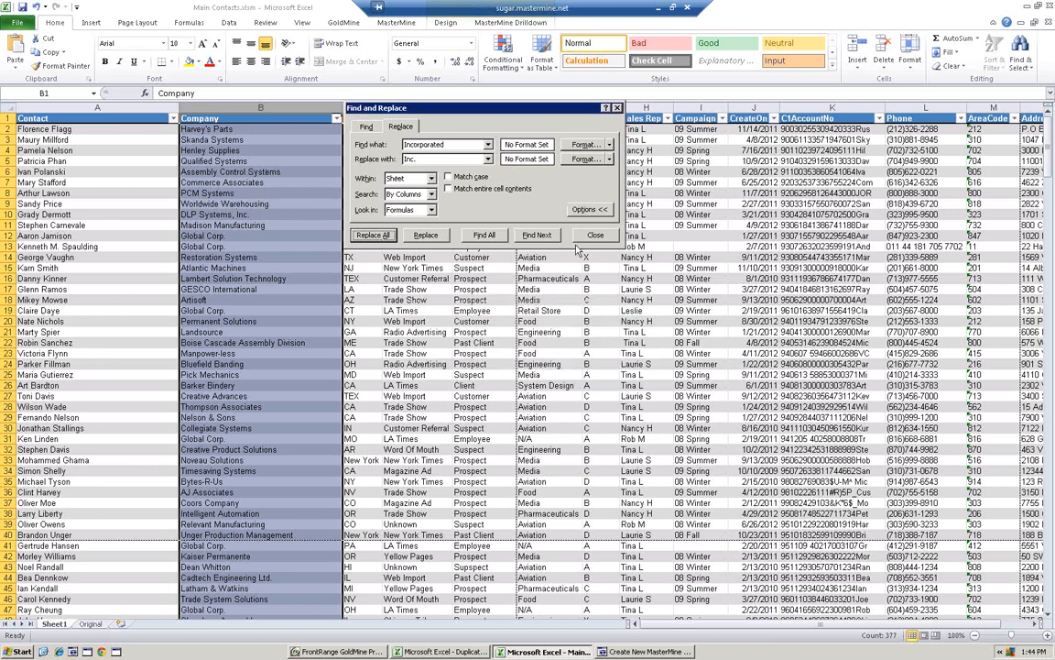
key("Escape")
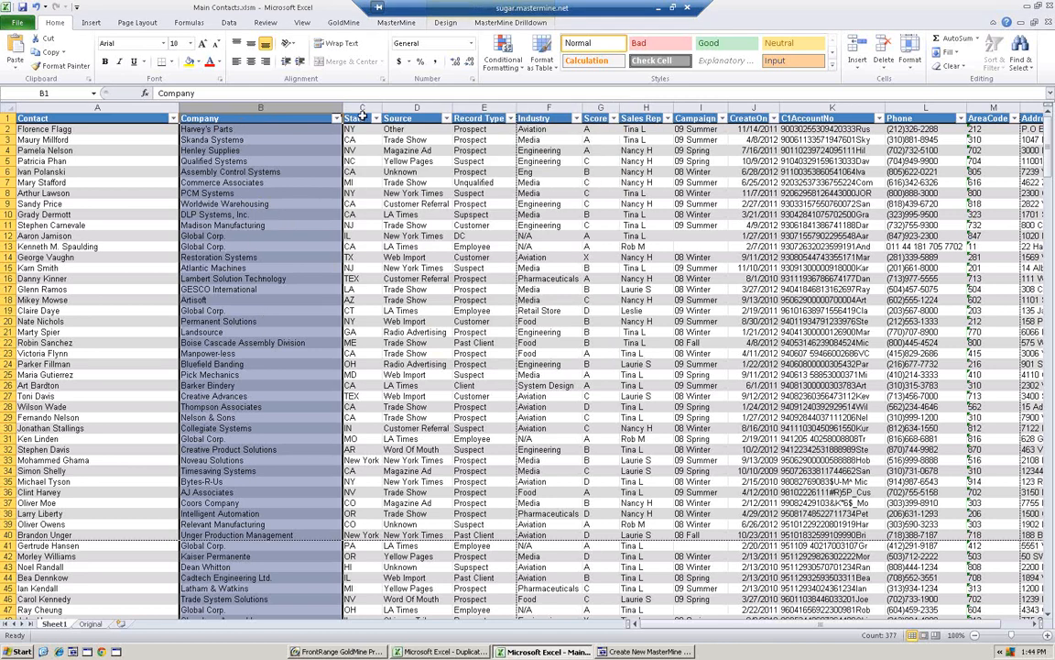
left_click(510, 22)
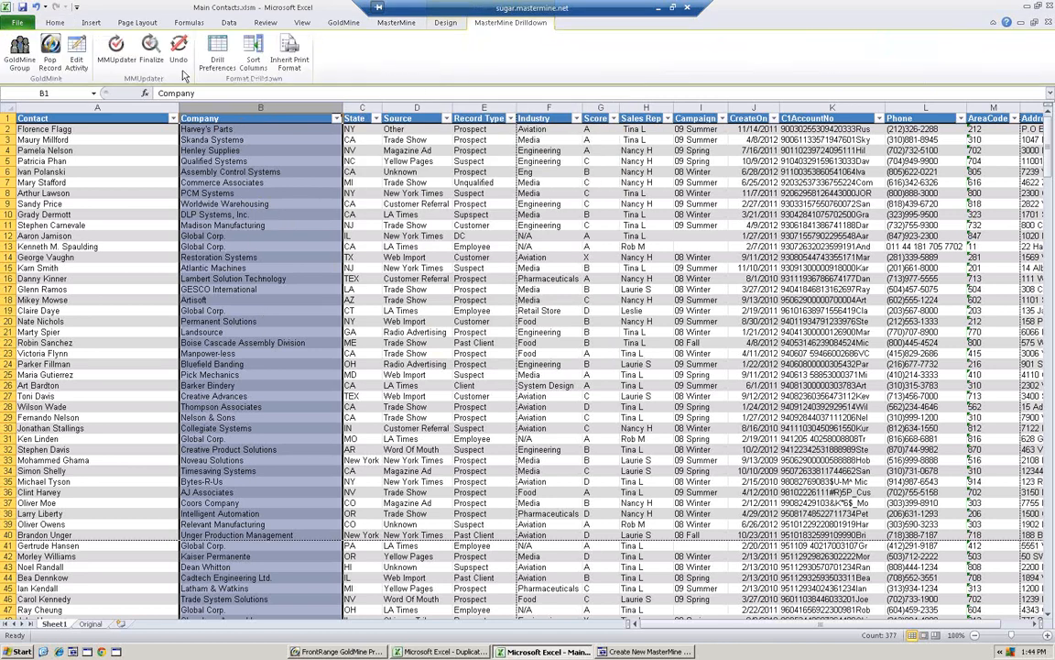
left_click(116, 51)
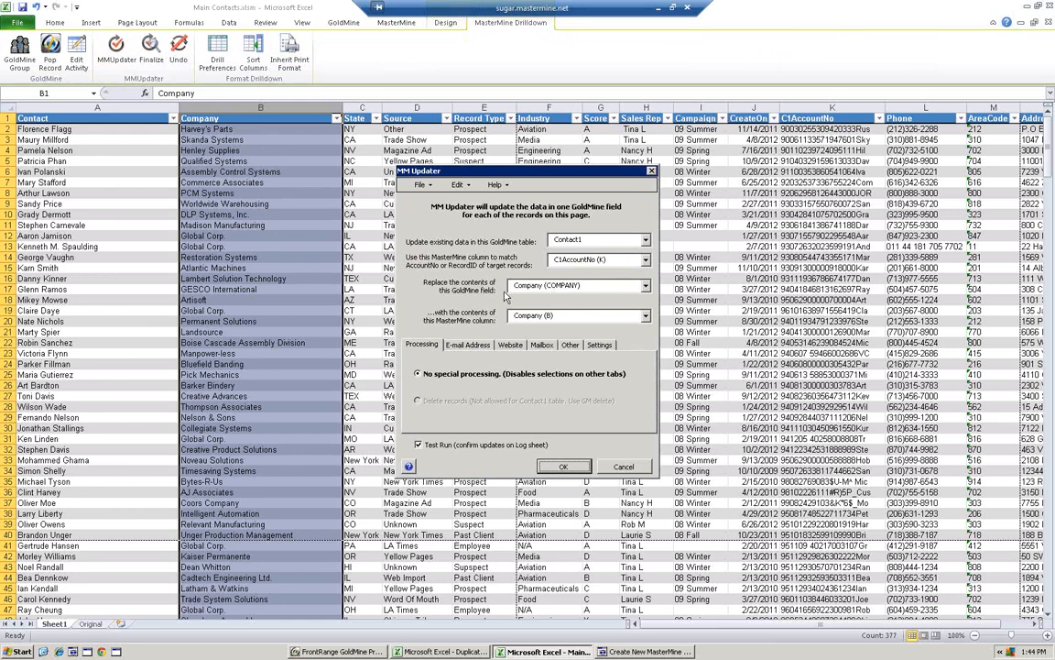
left_click(418, 444)
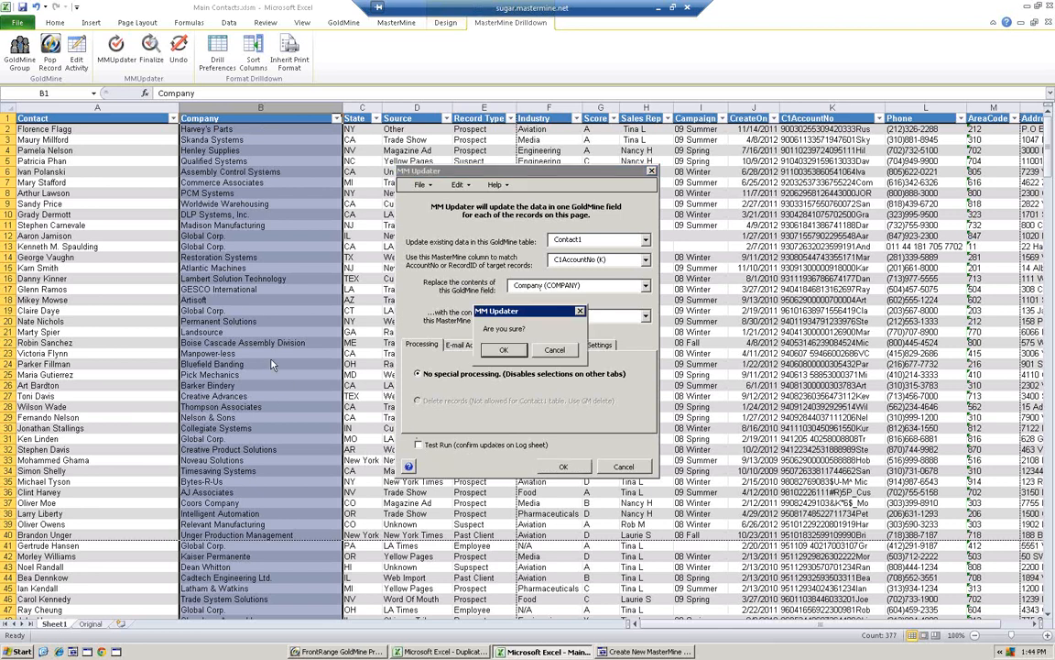
left_click(560, 351)
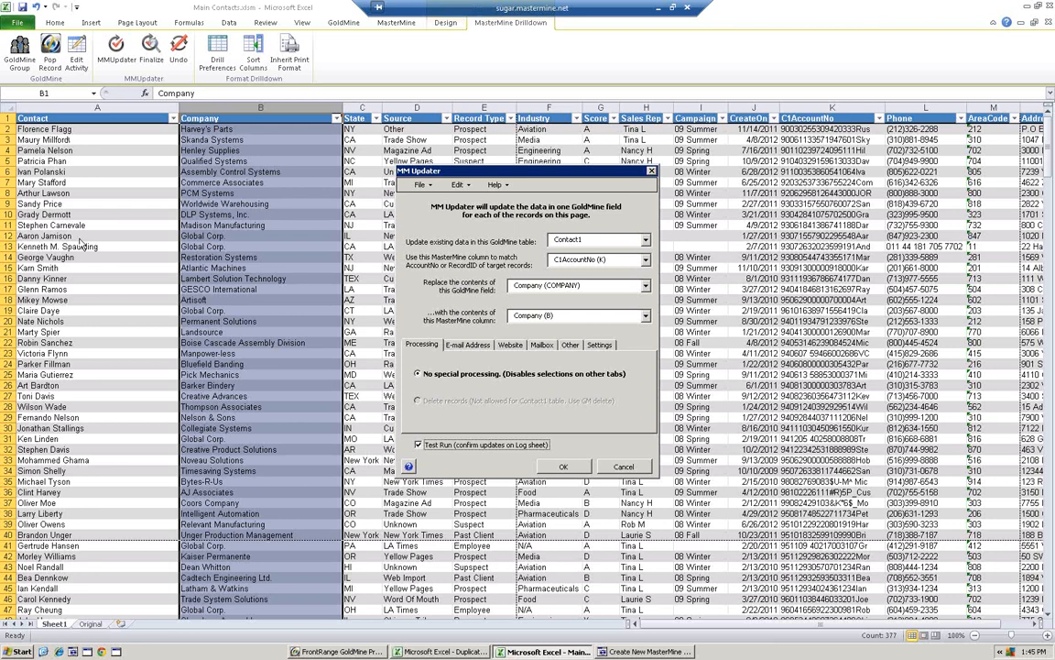
left_click(563, 466)
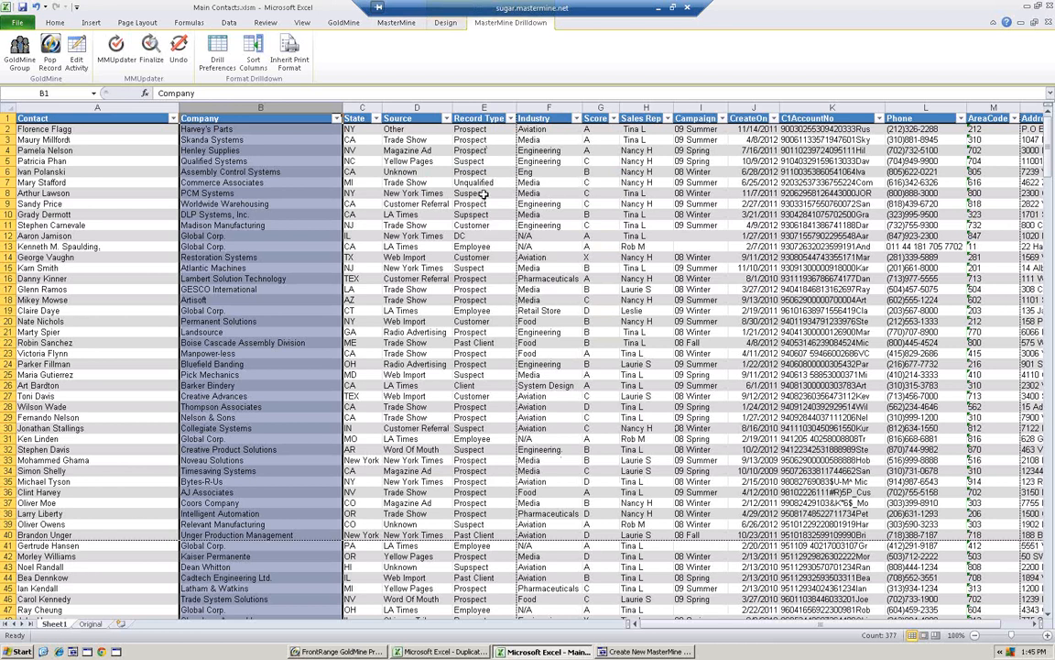
Add Record Type as a row field in the pivot table on the Original sheet.
left_click(478, 109)
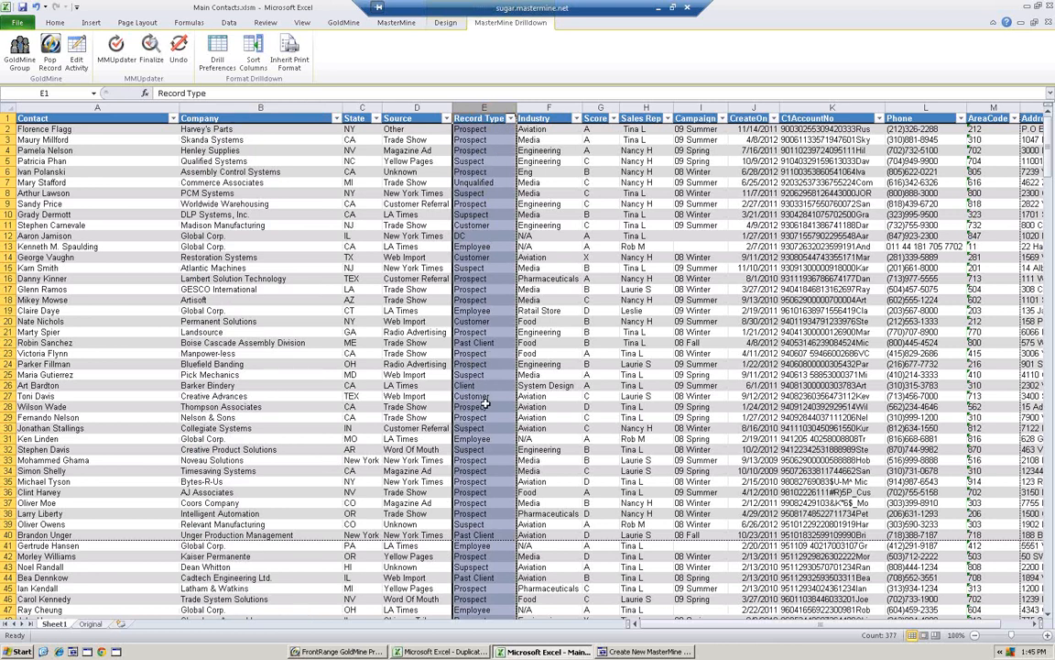
left_click(92, 623)
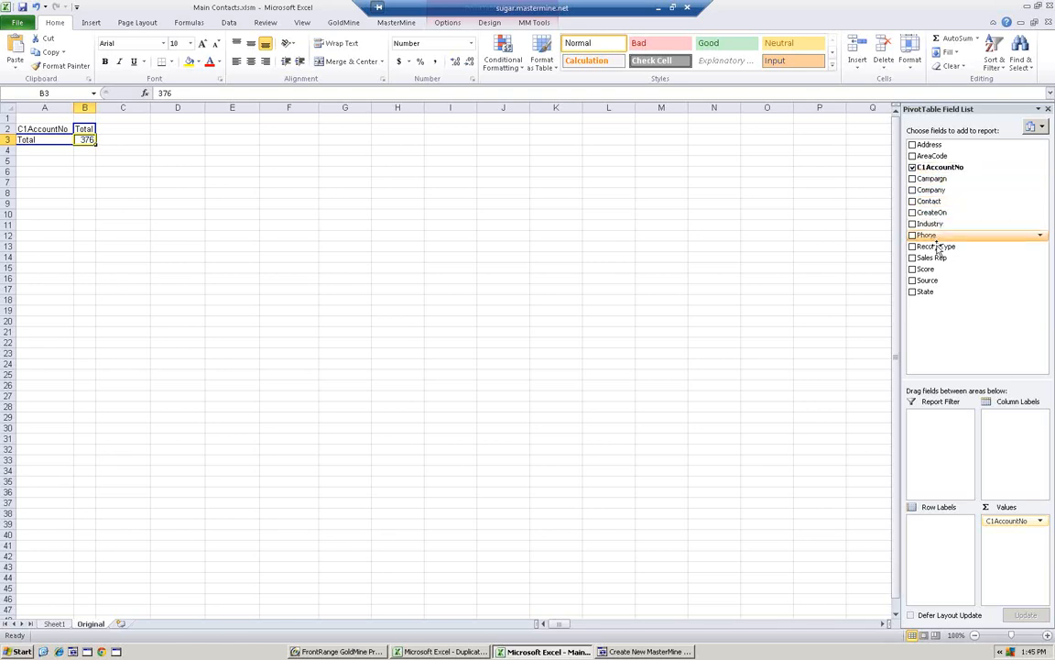
left_click_drag(934, 245, 62, 141)
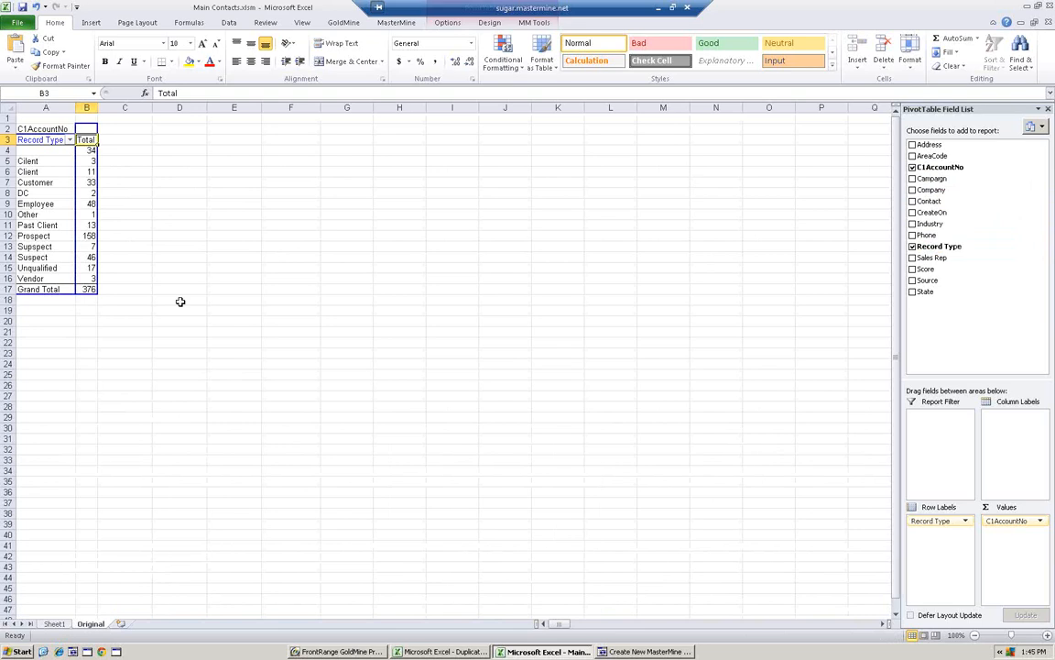
Group the Cilent and Client record types in the pivot table, accept the name Group1, and collapse the group.
left_click(48, 162)
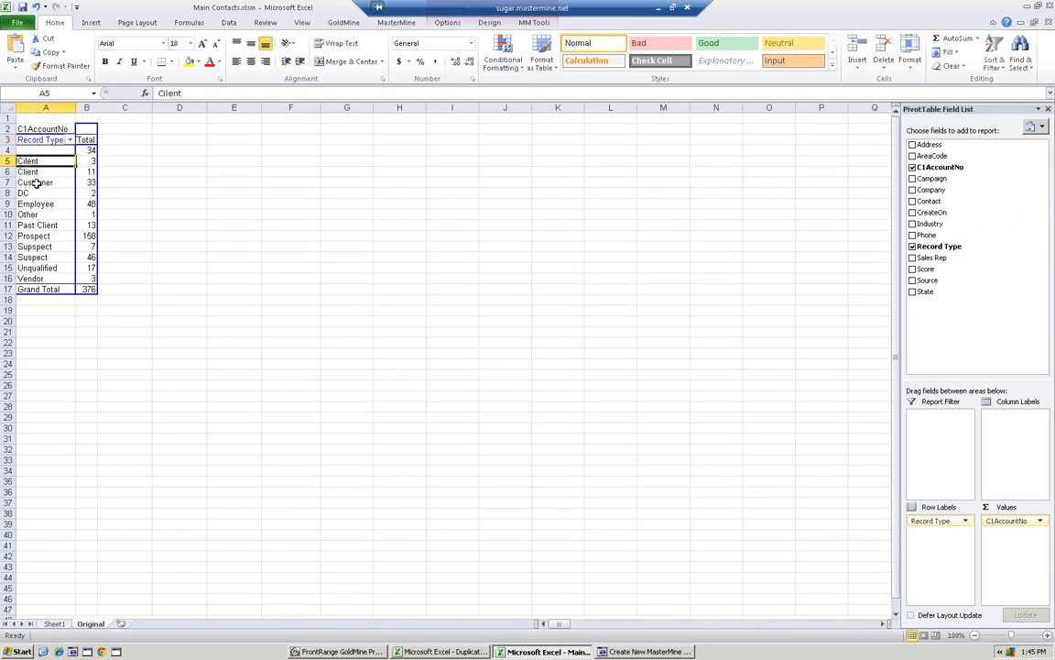
left_click(35, 182)
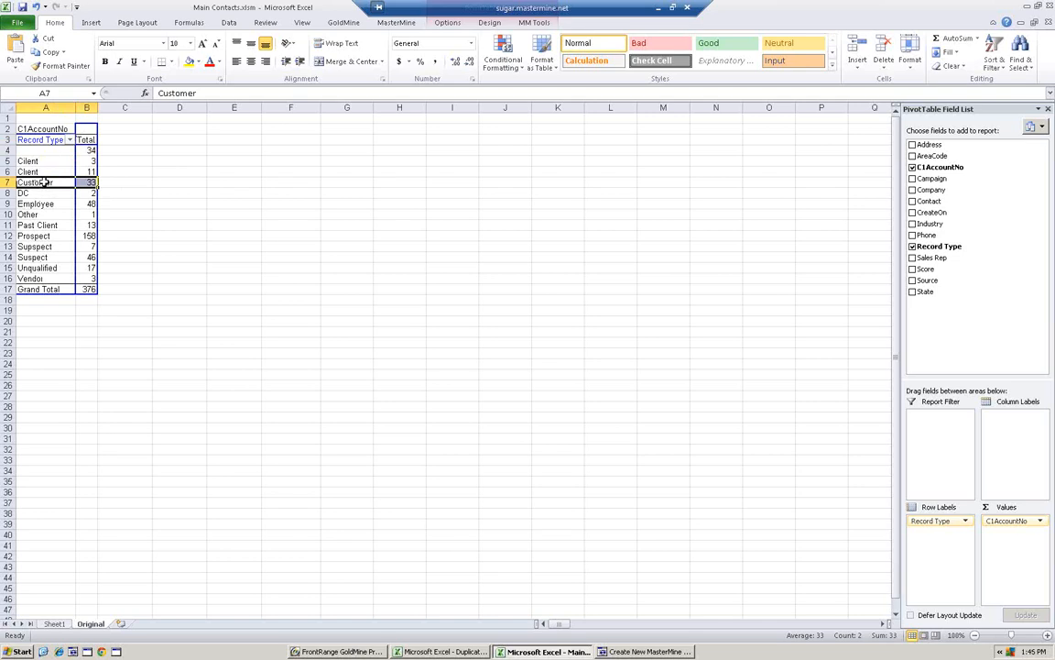
left_click_drag(44, 182, 50, 158)
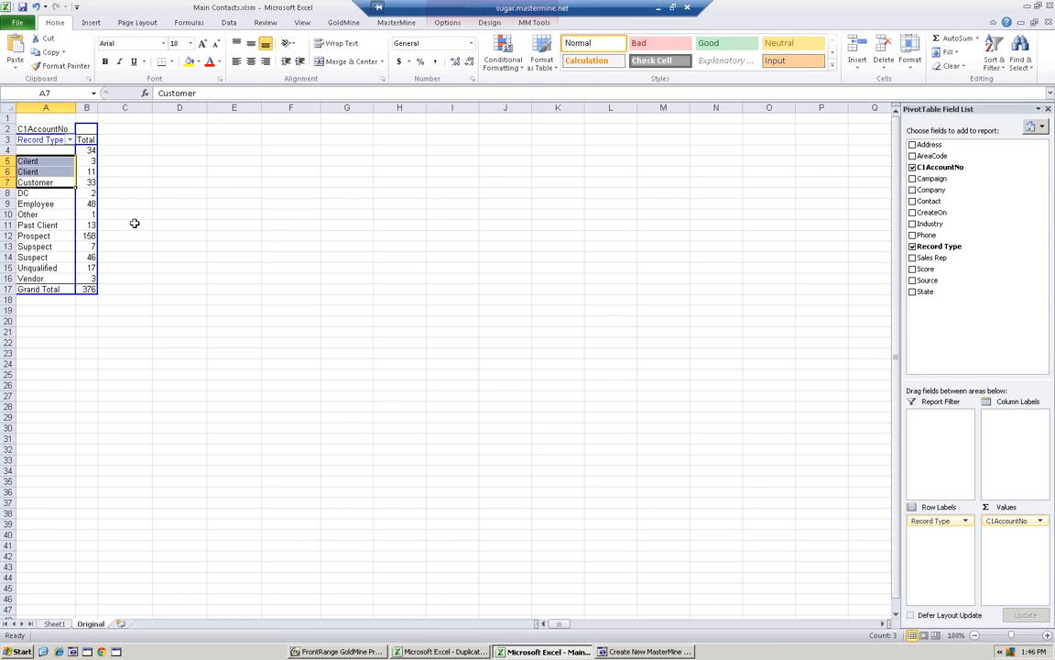
left_click_drag(52, 165, 47, 173)
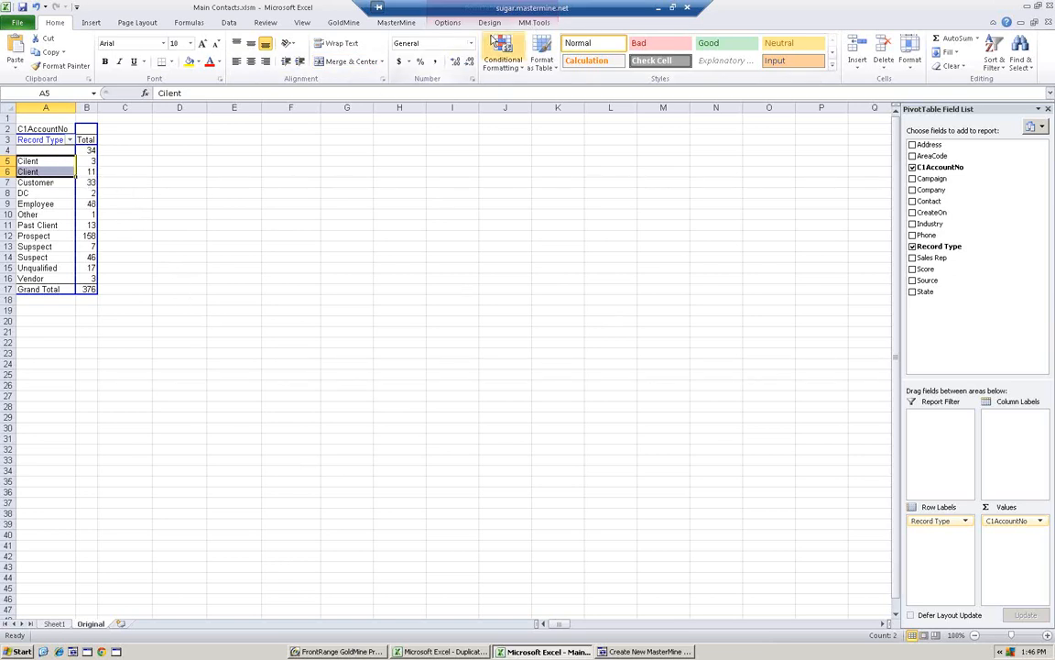
left_click(523, 26)
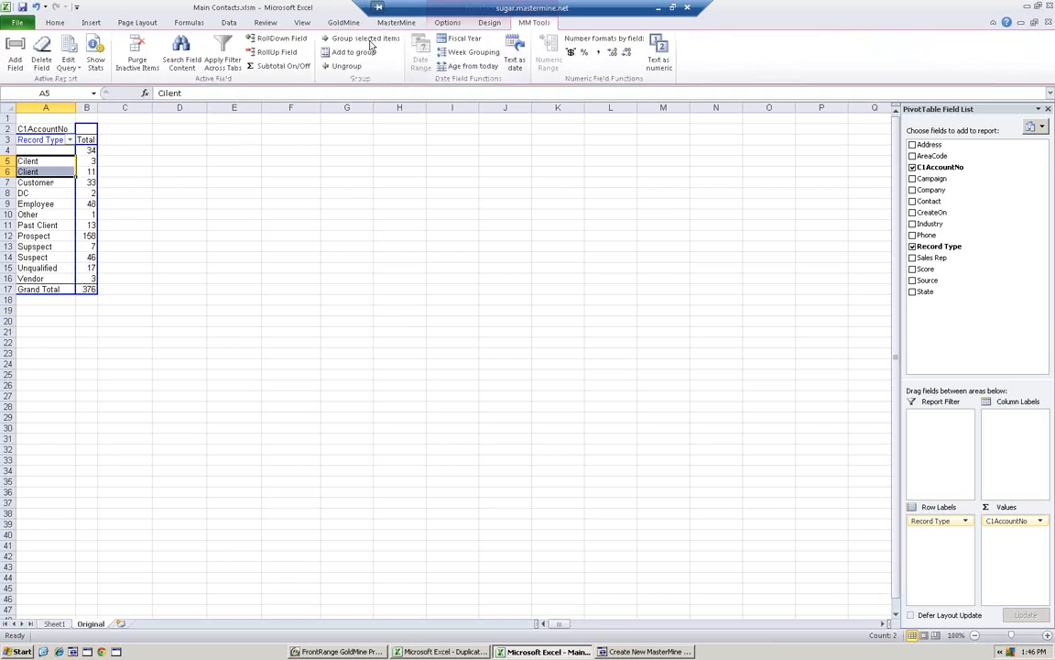
left_click(360, 37)
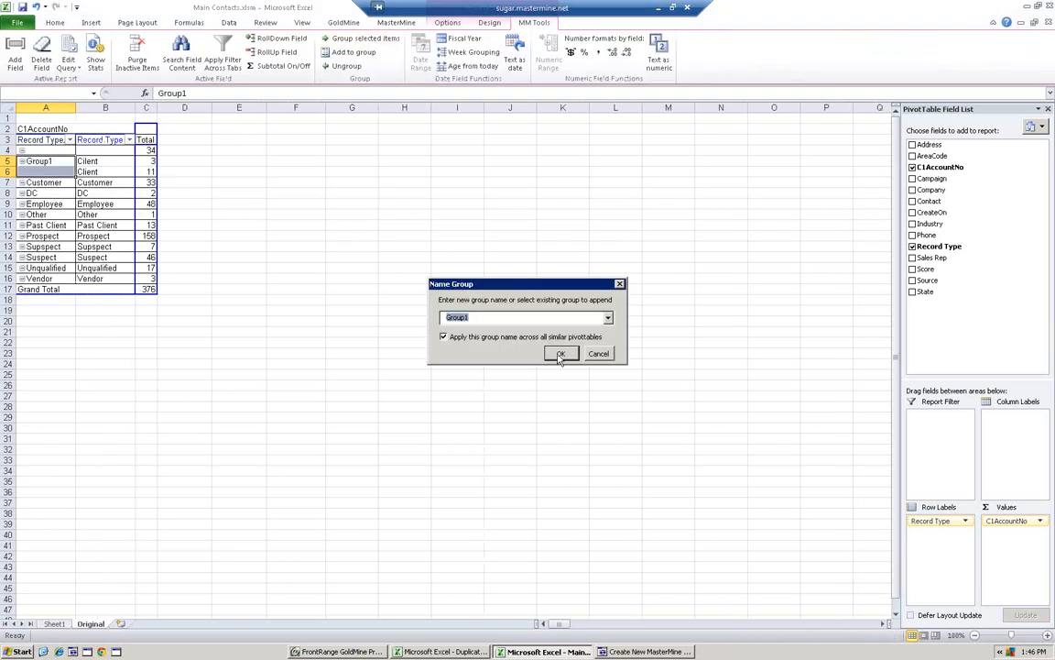
key("Return")
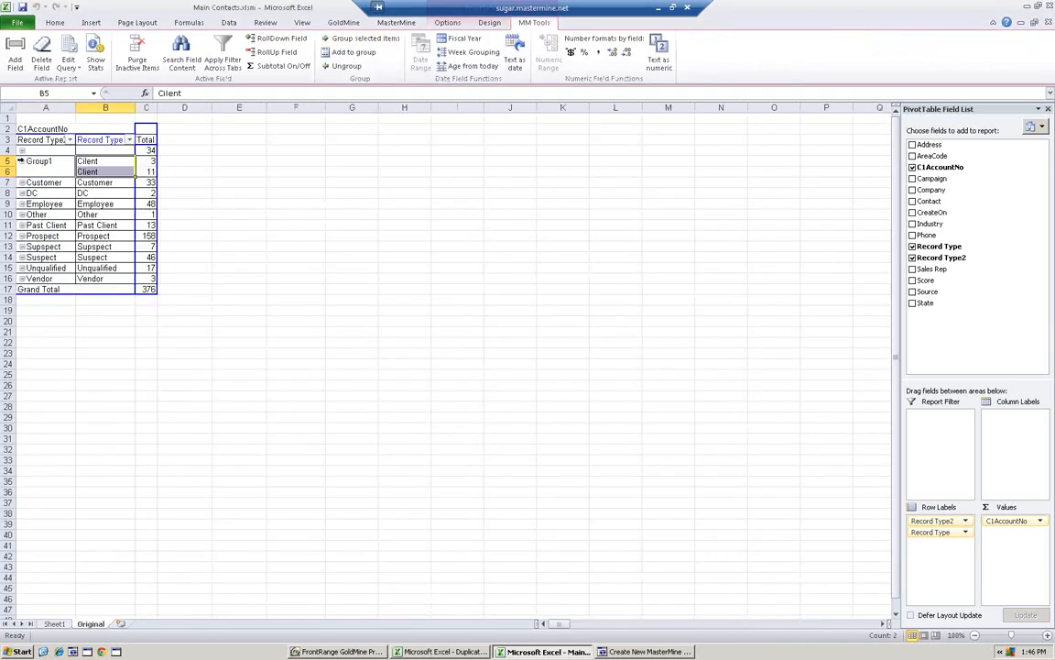
left_click(22, 161)
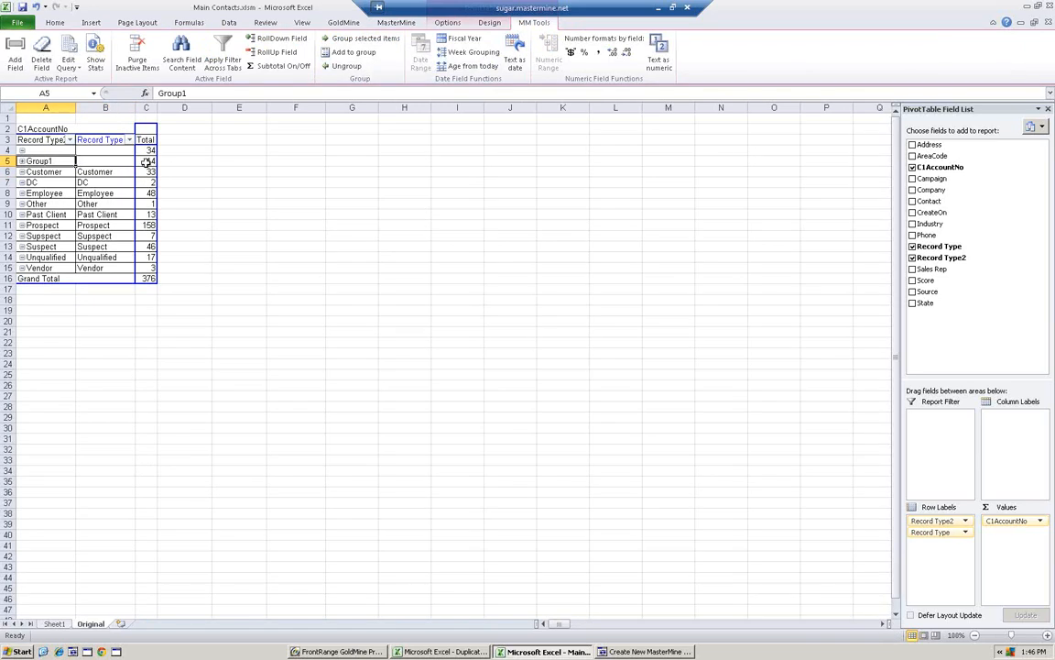
Drill down into the Group1 total and fill the whole Record Type column of the detail table with "Customer".
left_click(147, 163)
double_click(146, 163)
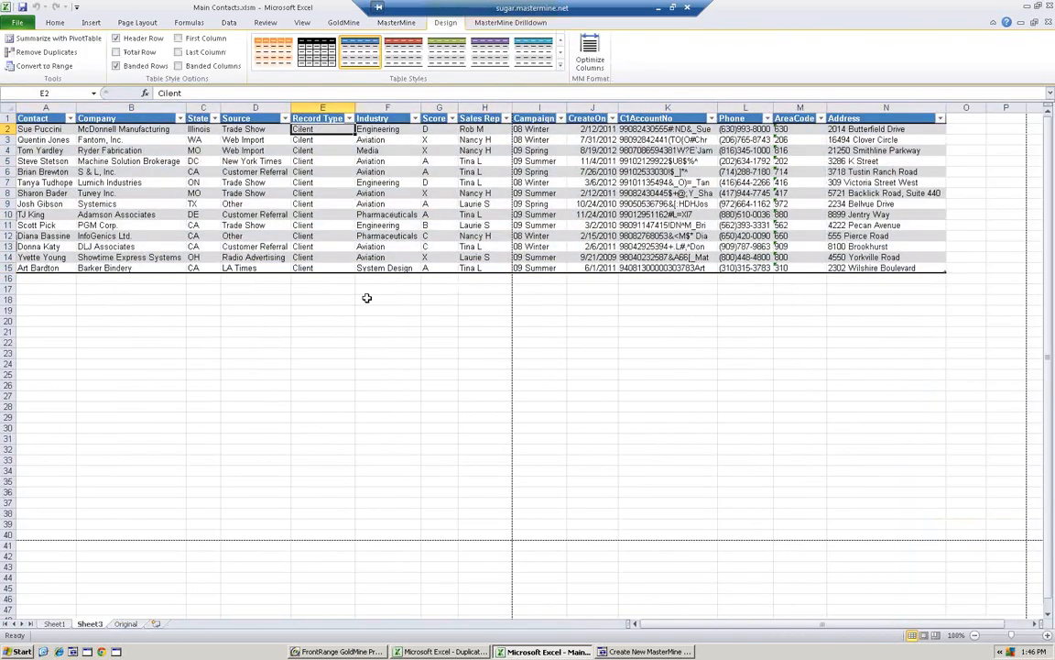
type("Customer")
key("Return")
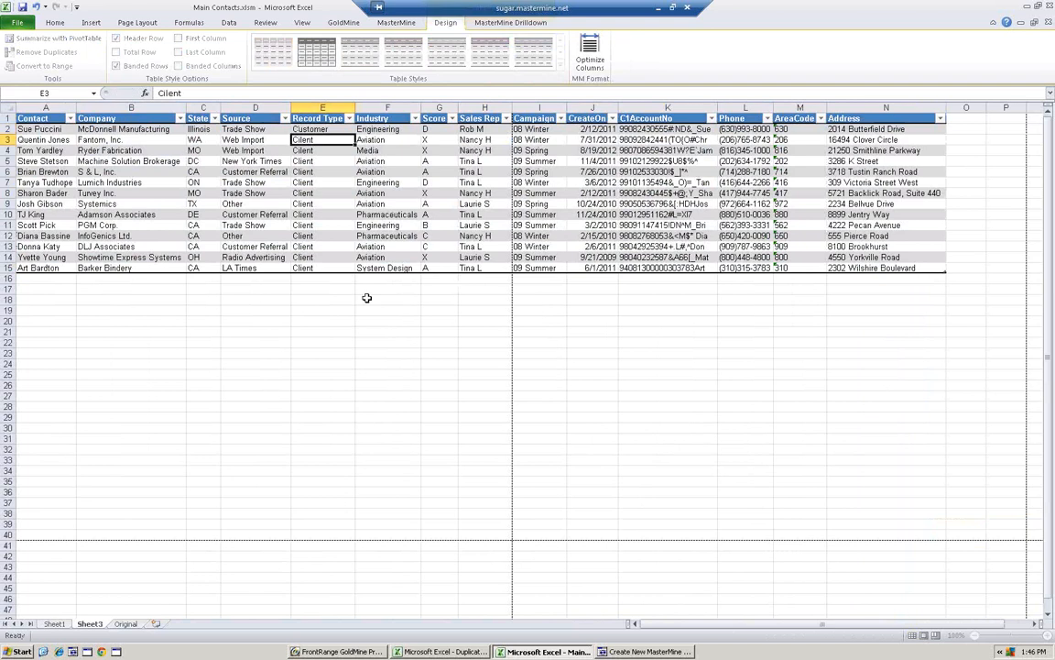
left_click(333, 129)
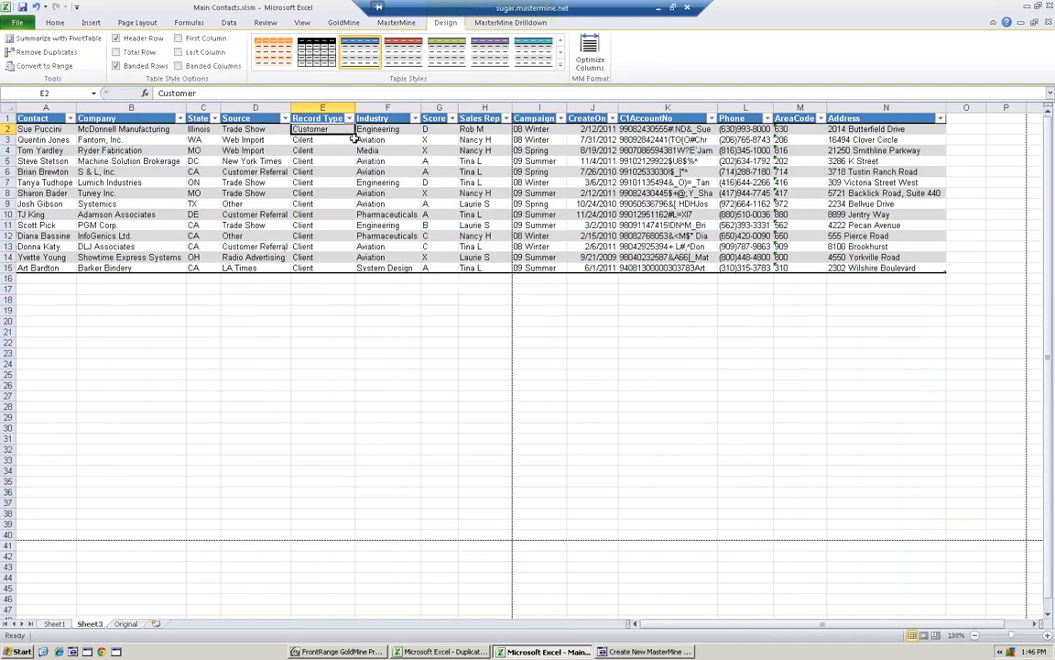
double_click(354, 134)
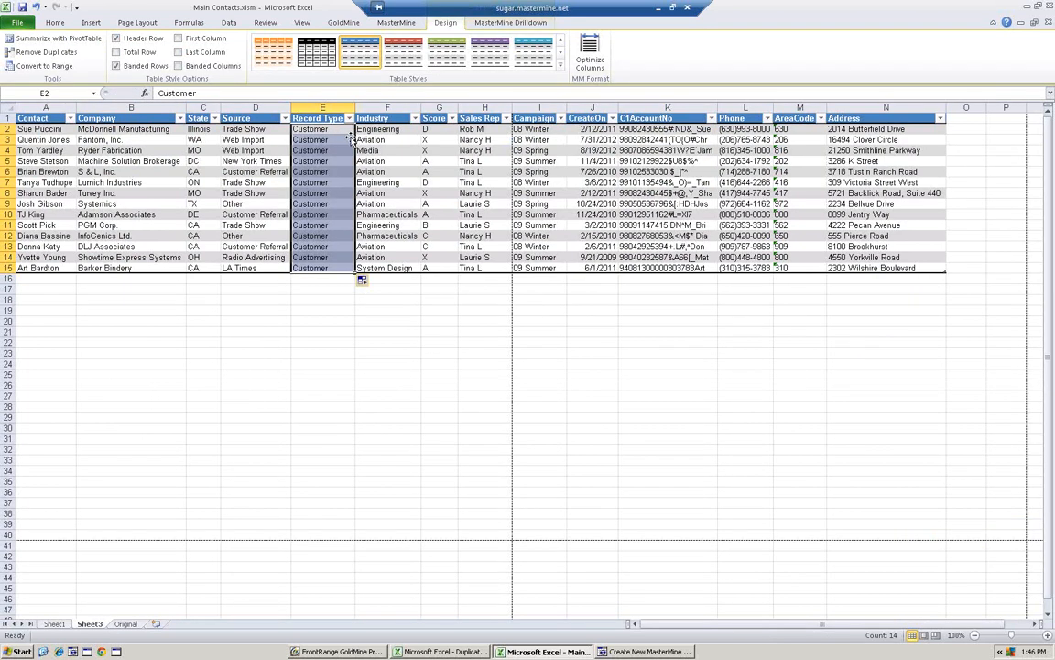
Run MMUpdater on the selected Client rows with Test Run turned off, replacing Record Type (KEY1) with the Record Type column.
left_click(509, 22)
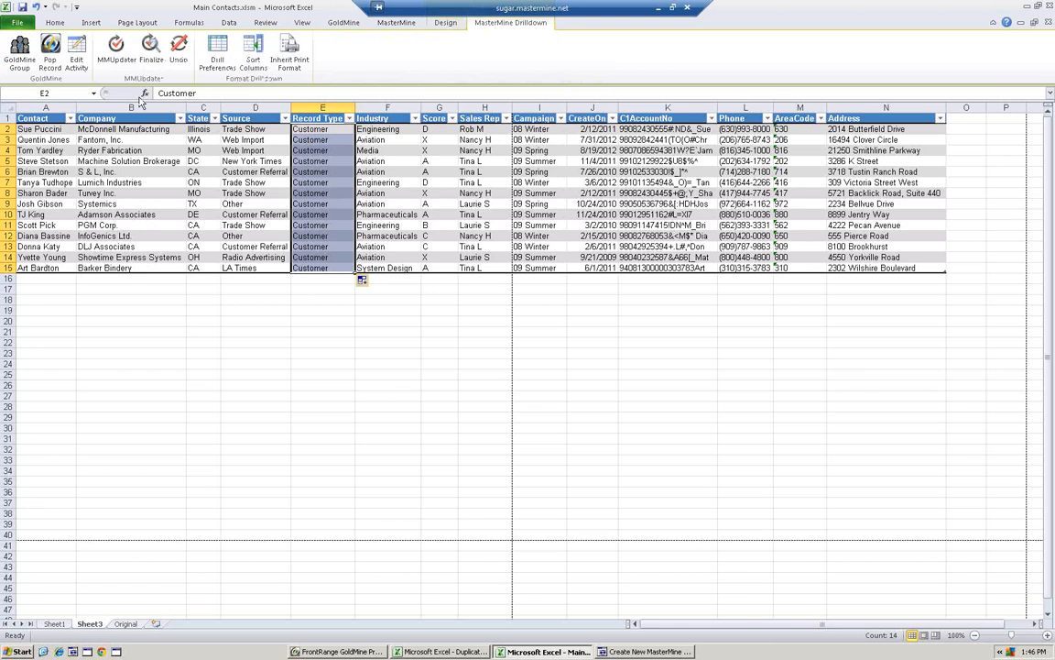
left_click(110, 51)
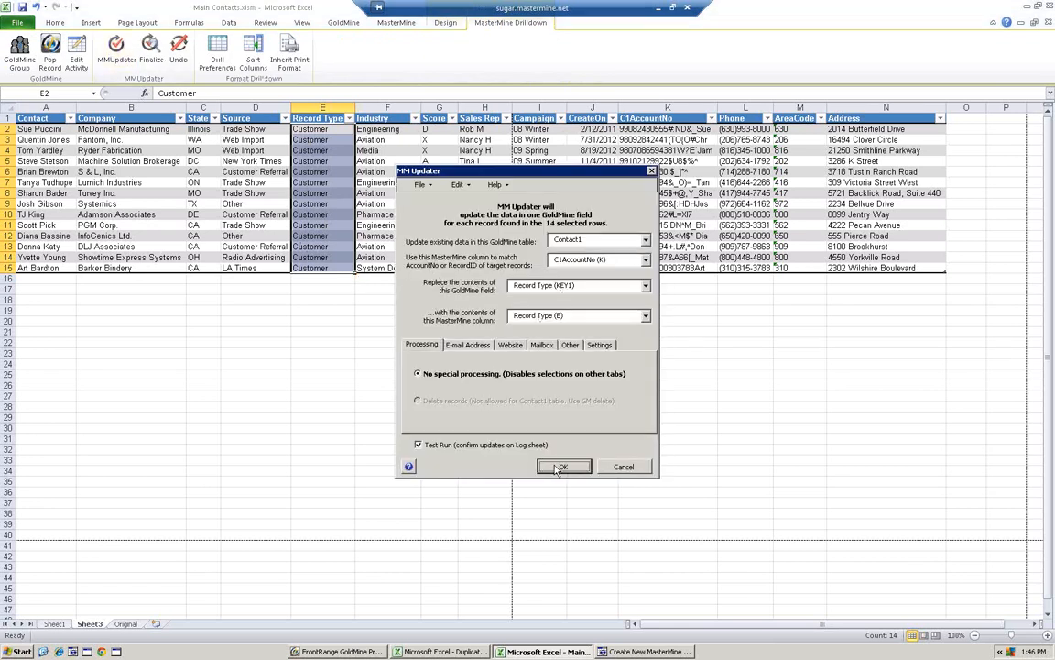
left_click(417, 445)
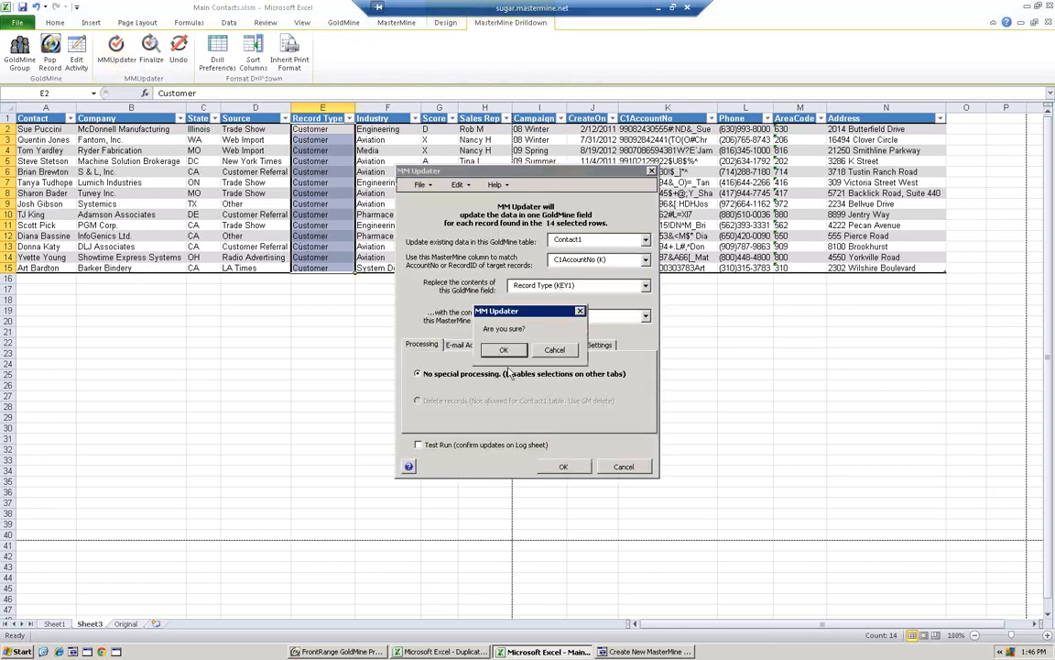
left_click(508, 352)
left_click(568, 468)
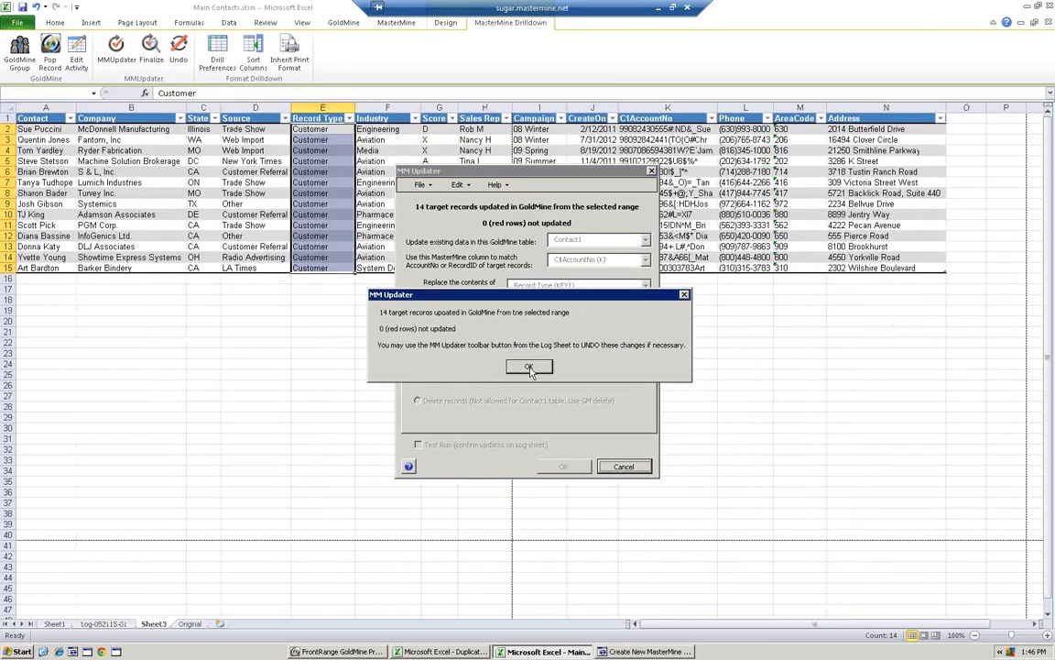
left_click(528, 366)
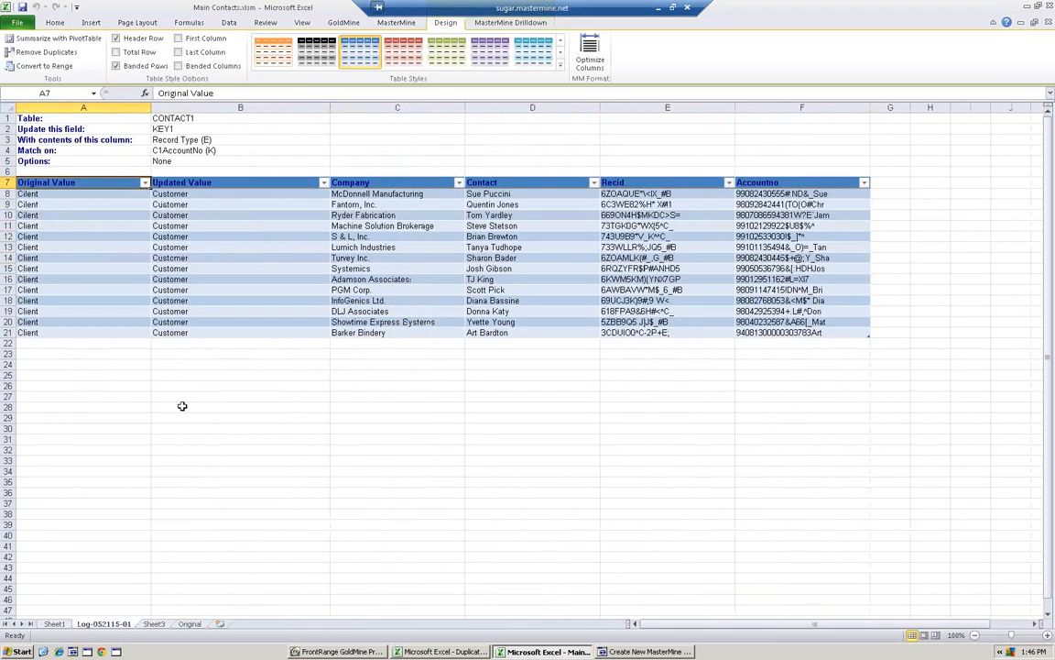
Group the Prospect, Supspect and Suspect record types on the Original sheet, accept the name Group2, and collapse the group.
left_click(162, 625)
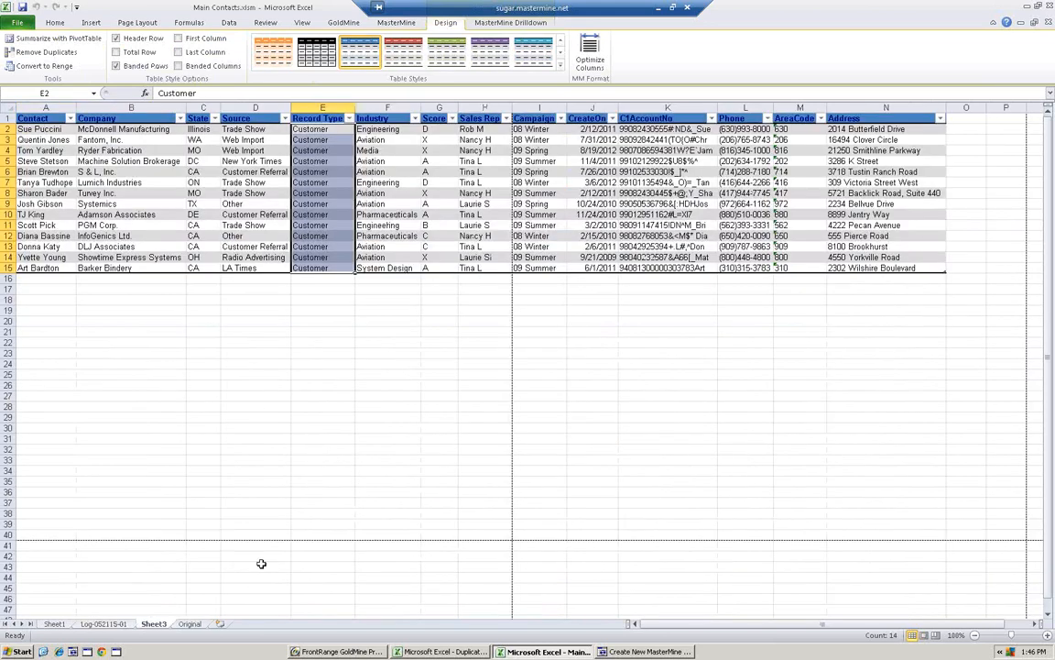
left_click(190, 624)
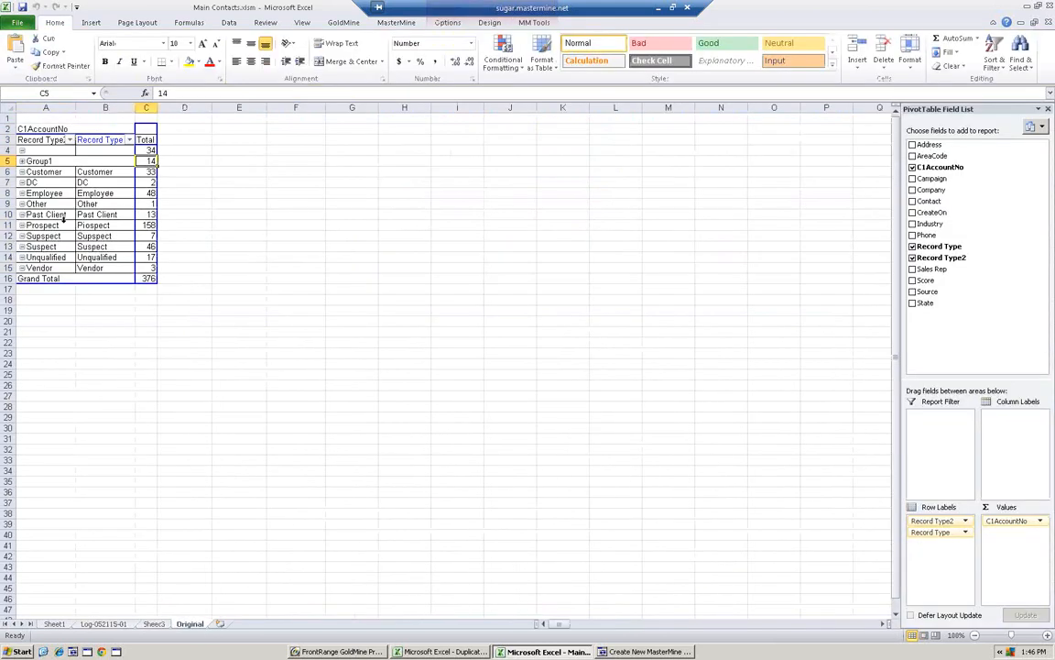
left_click(58, 246, "shift")
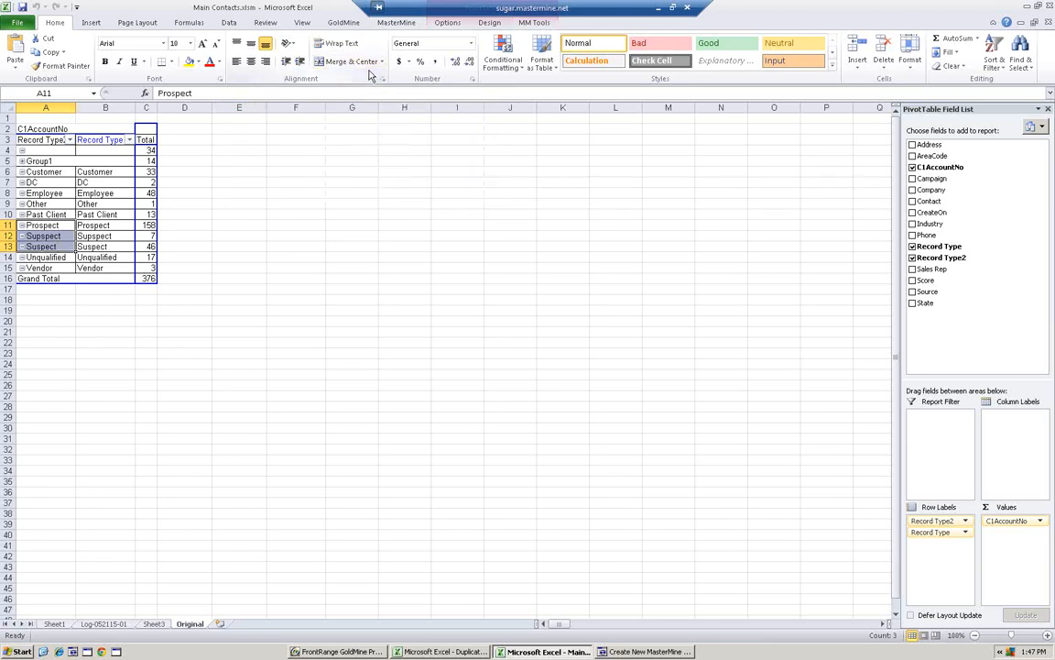
left_click(531, 21)
left_click(348, 38)
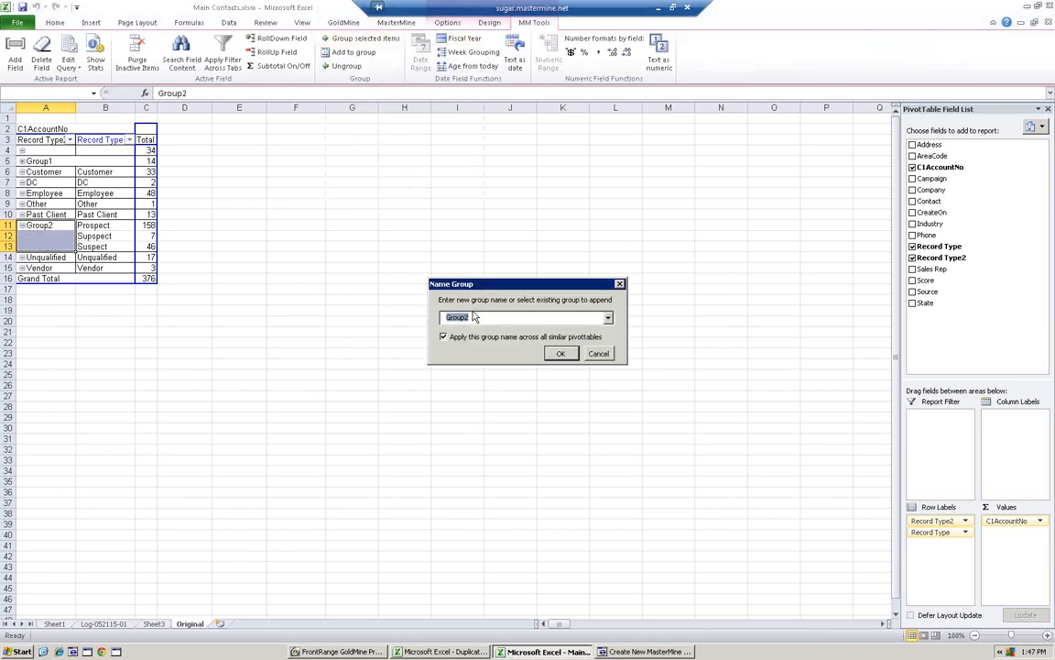
left_click(560, 354)
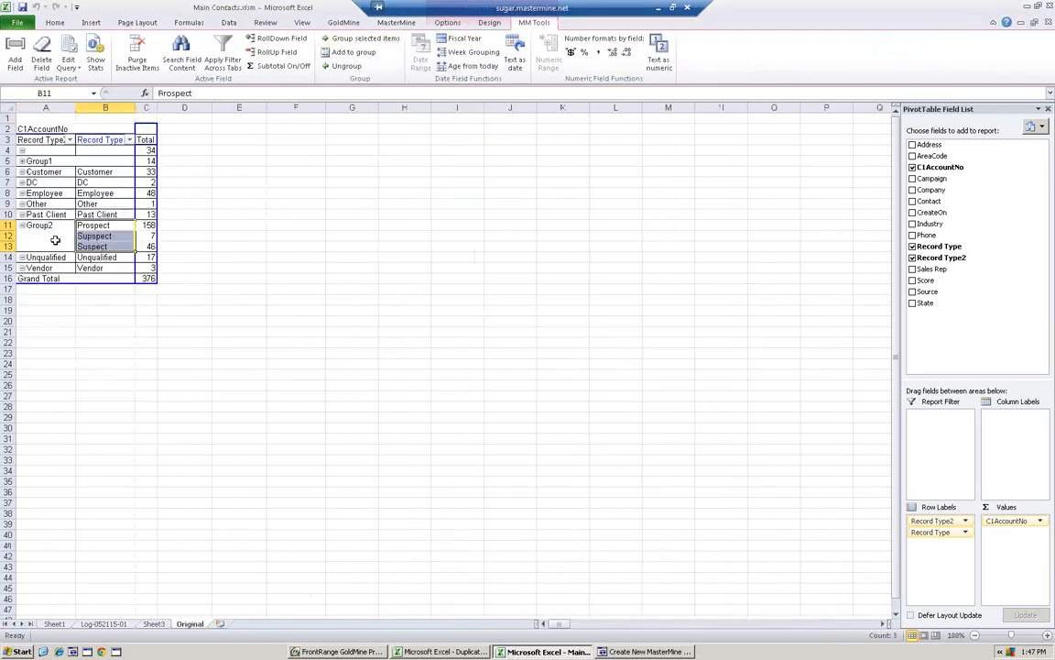
left_click(21, 224)
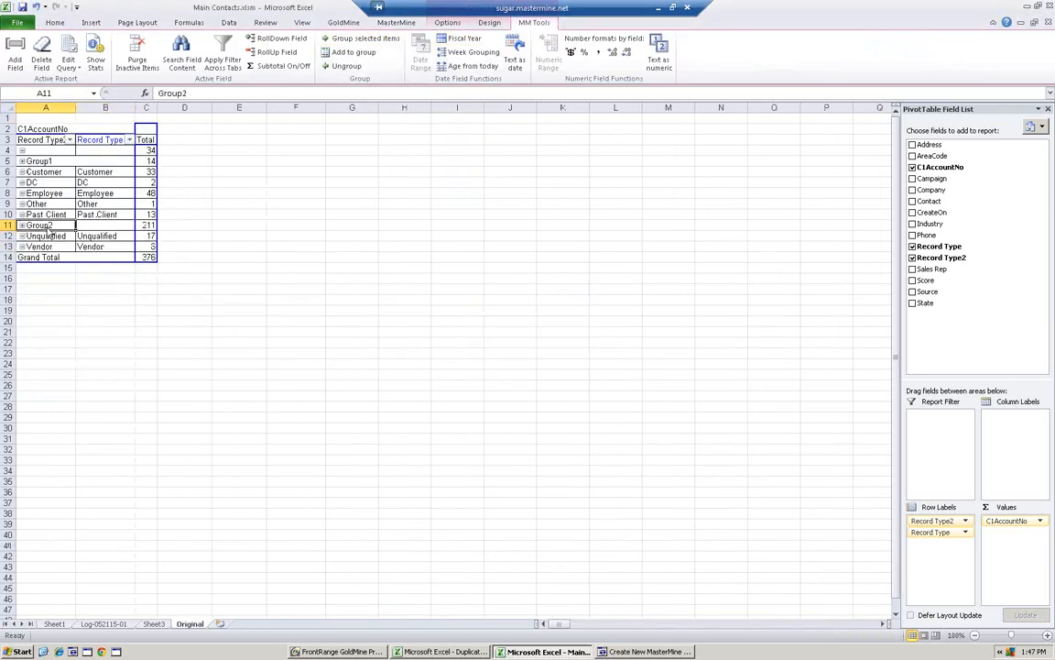
Drill down into the Group2 total and fill "Prospect" down the entire Record Type column, checking the filled rows.
left_click(147, 225)
double_click(147, 226)
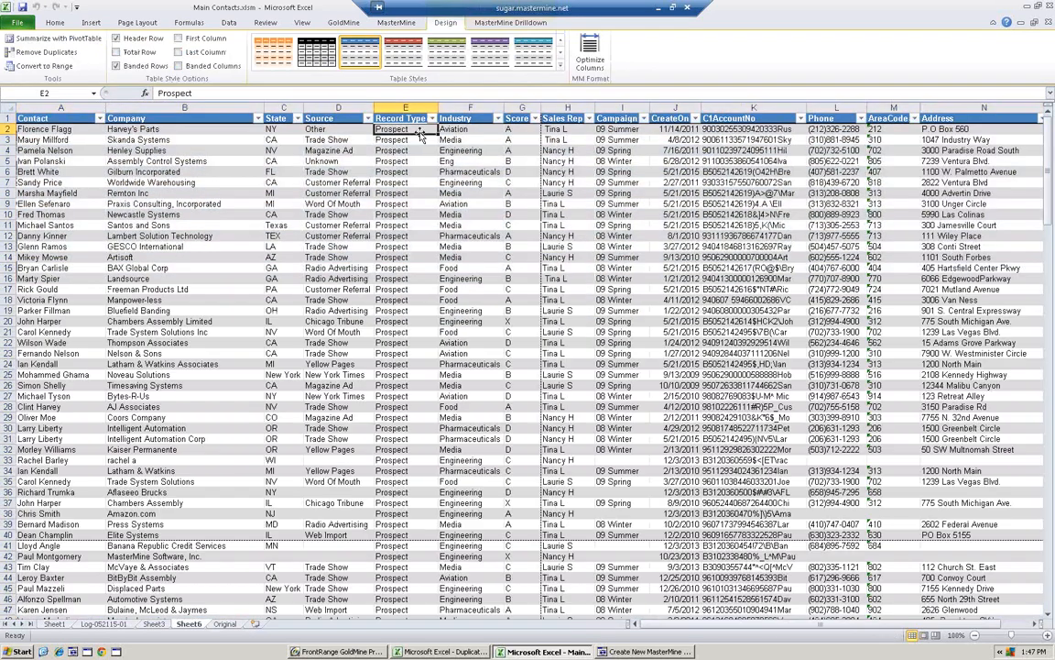
left_click(434, 131)
key("ctrl+space")
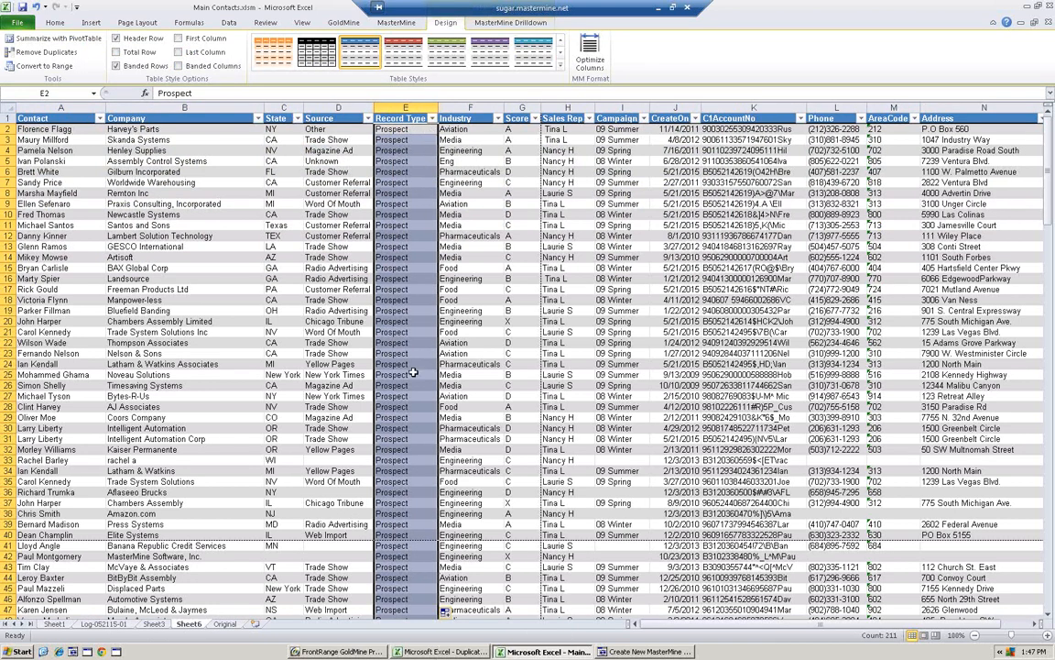
scroll(408, 346, "down", 12)
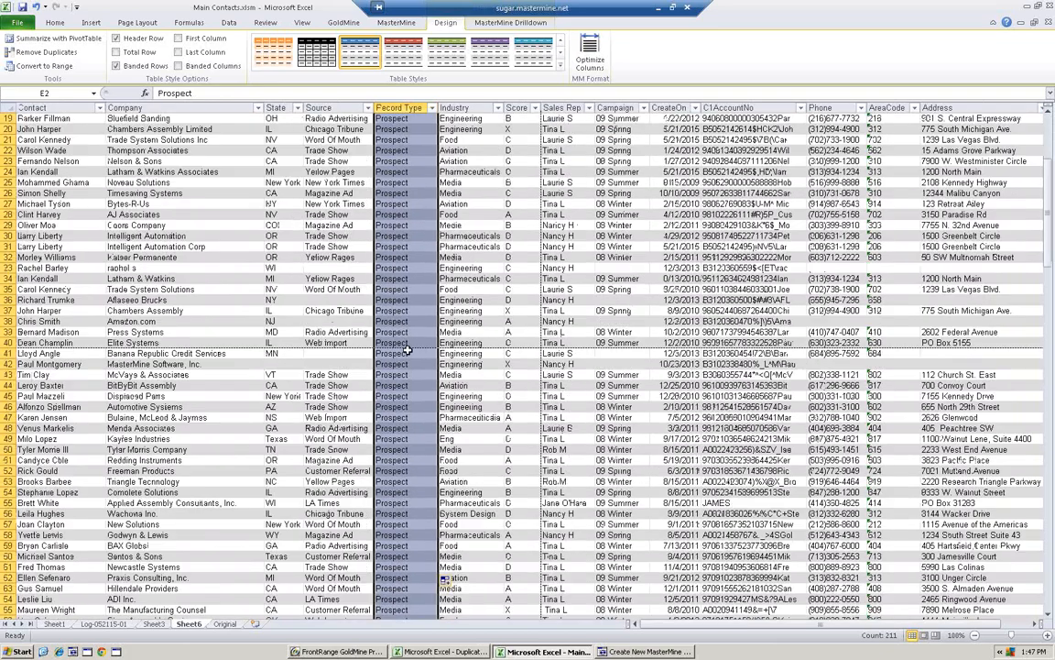
scroll(407, 350, "down", 13)
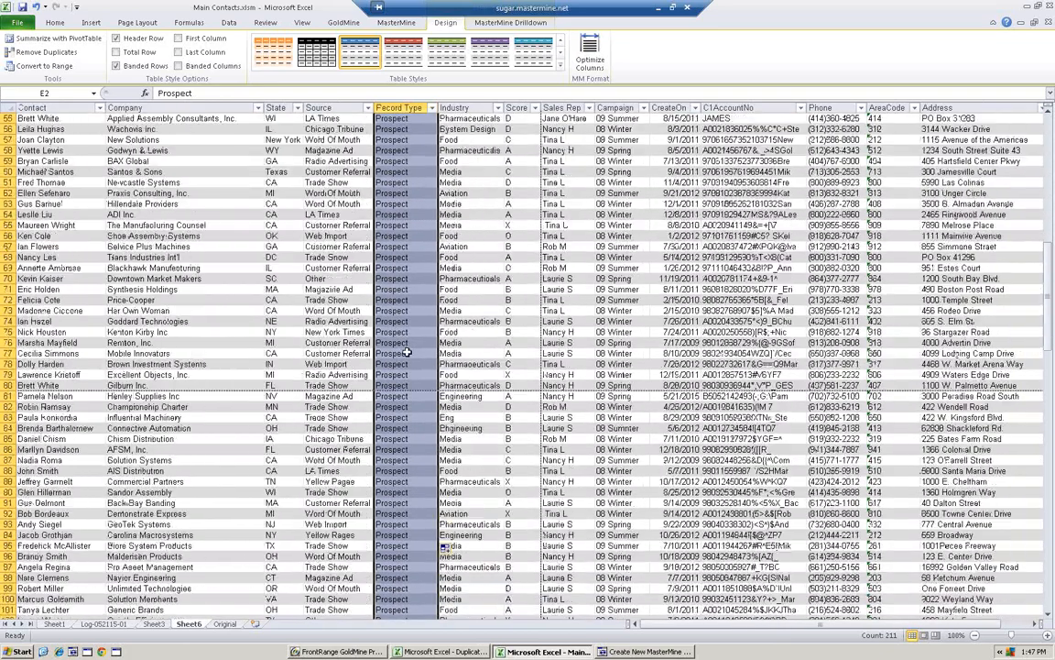
scroll(403, 415, "up", 13)
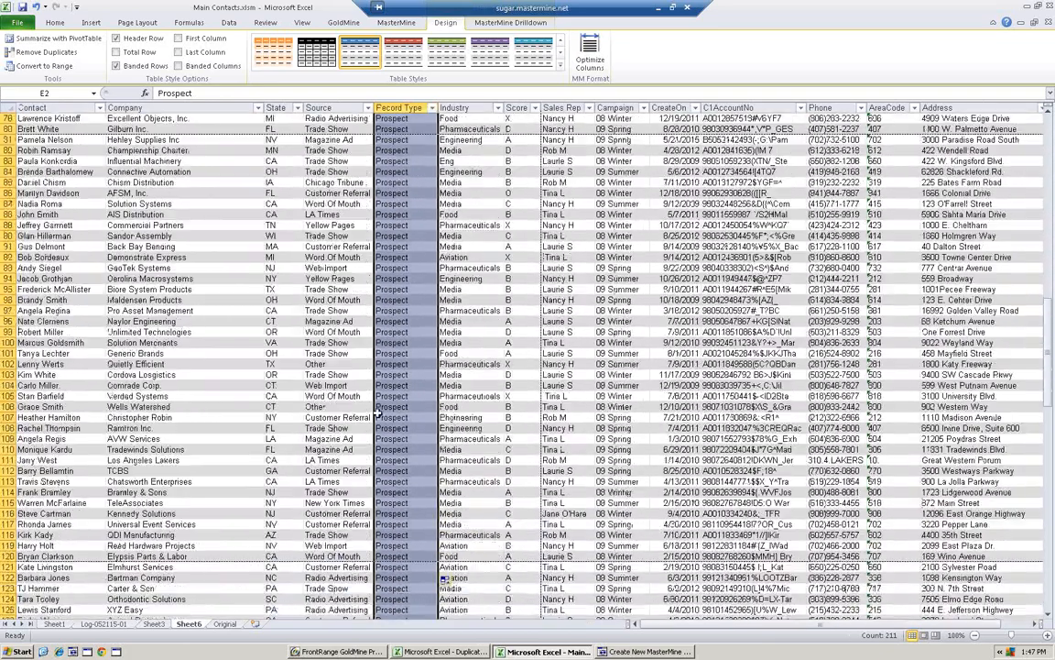
scroll(395, 209, "up", 12)
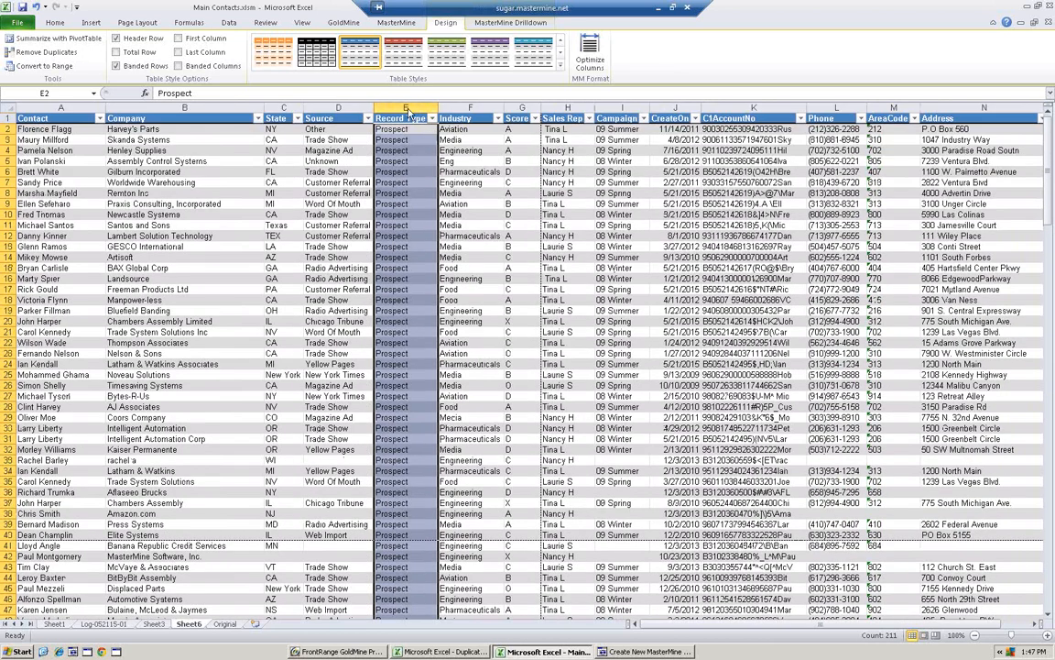
Run MMUpdater on the selected Prospect rows with Test Run turned off, writing the Record Type column to Record Type (KEY1).
left_click(485, 22)
left_click(117, 50)
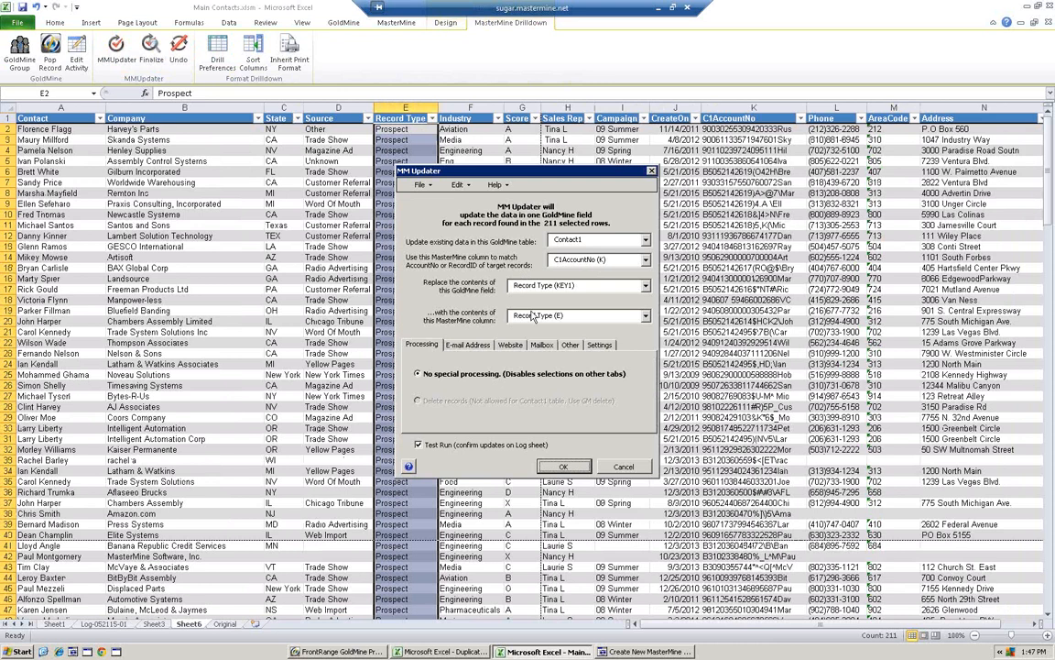
left_click(448, 445)
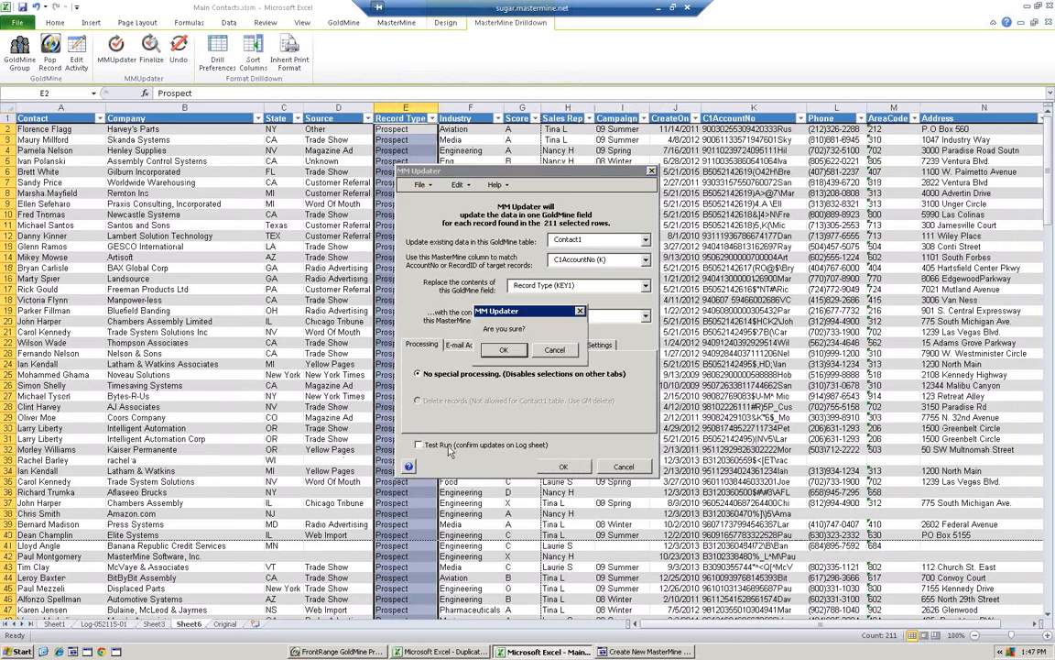
left_click(514, 353)
left_click(565, 463)
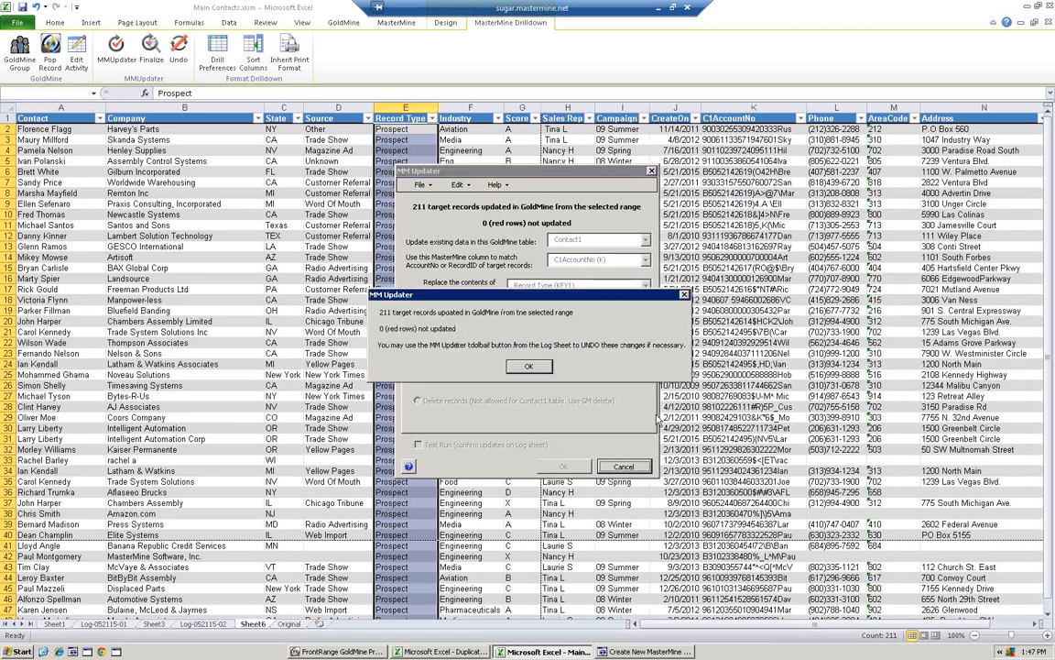
left_click(529, 366)
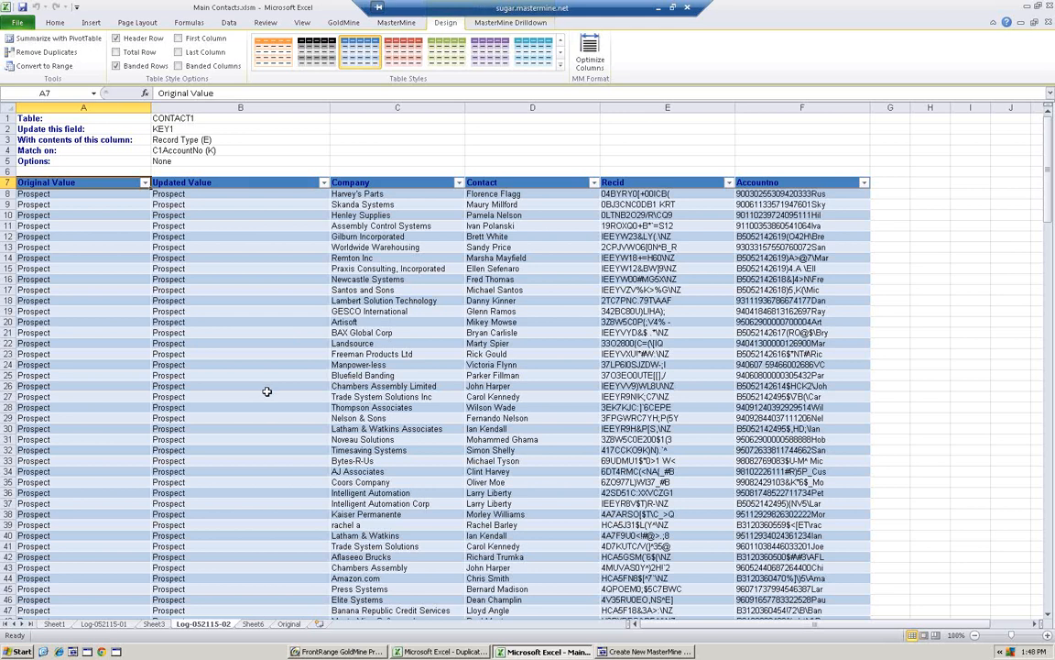
Refresh the pivot table on the Original sheet and move the Record Type2 grouping field to the report filter.
left_click(287, 623)
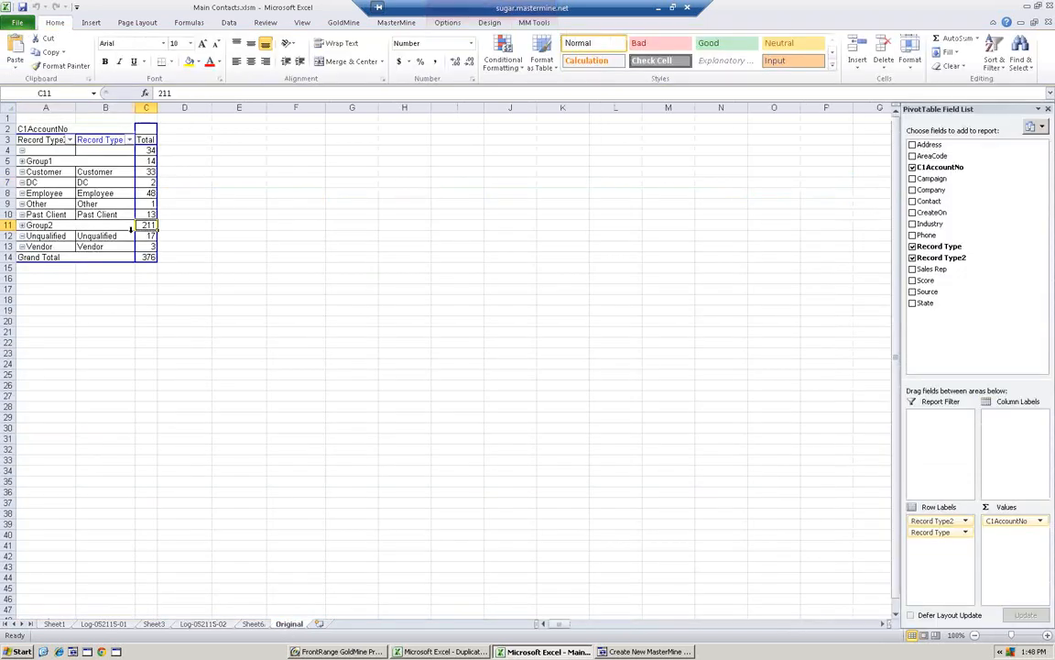
right_click(147, 172)
left_click(179, 222)
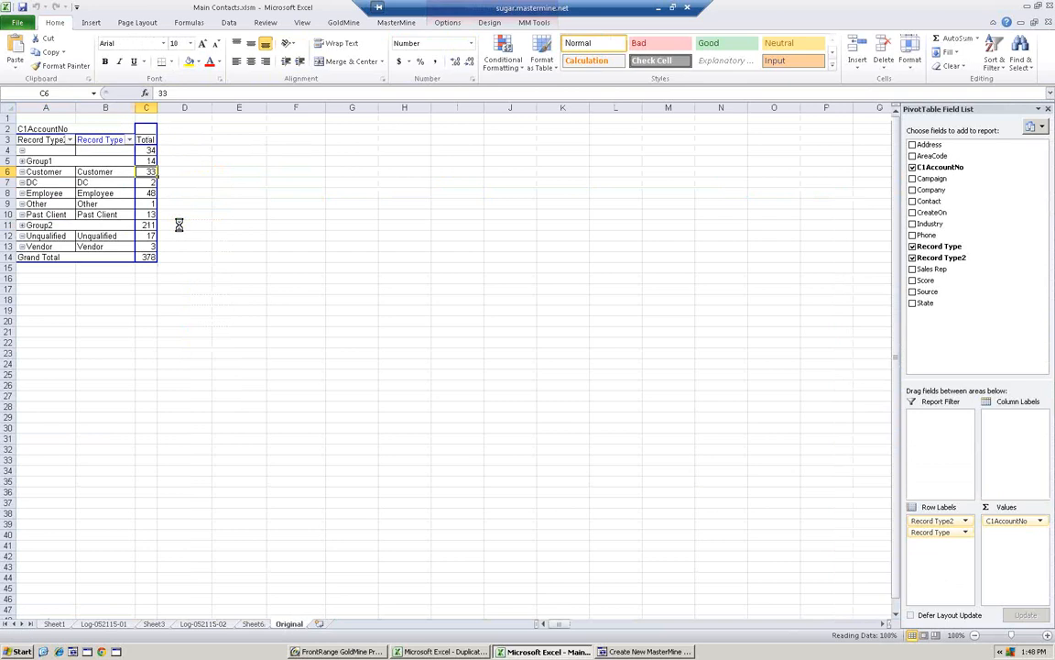
left_click_drag(46, 140, 46, 118)
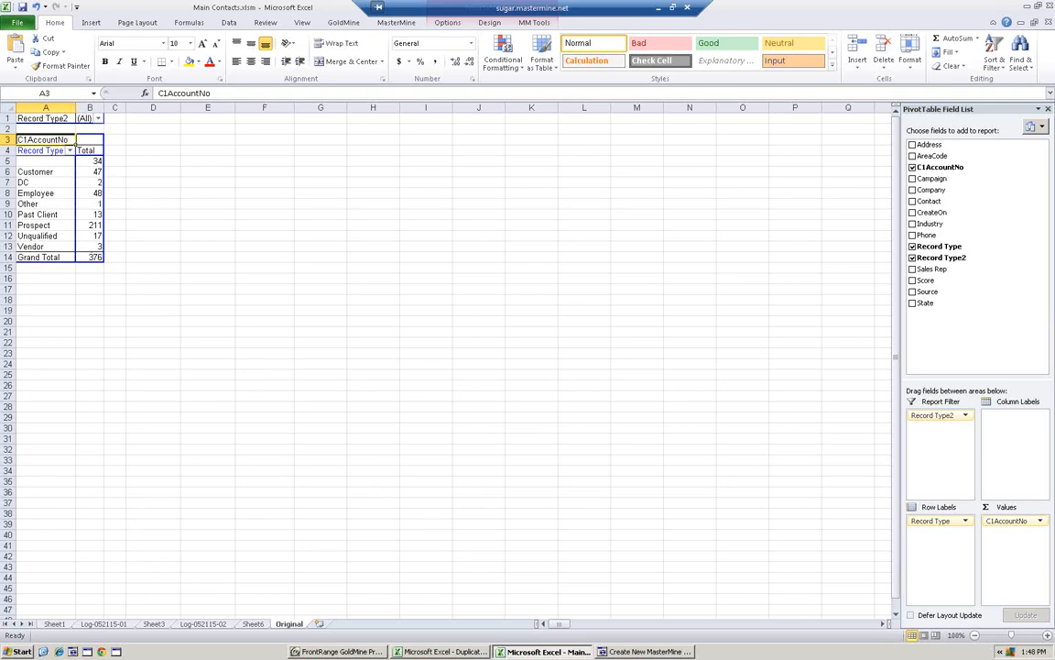
Switch to the PowerPoint slide show of Dedupe Preparation.pptx.
key("alt+Tab")
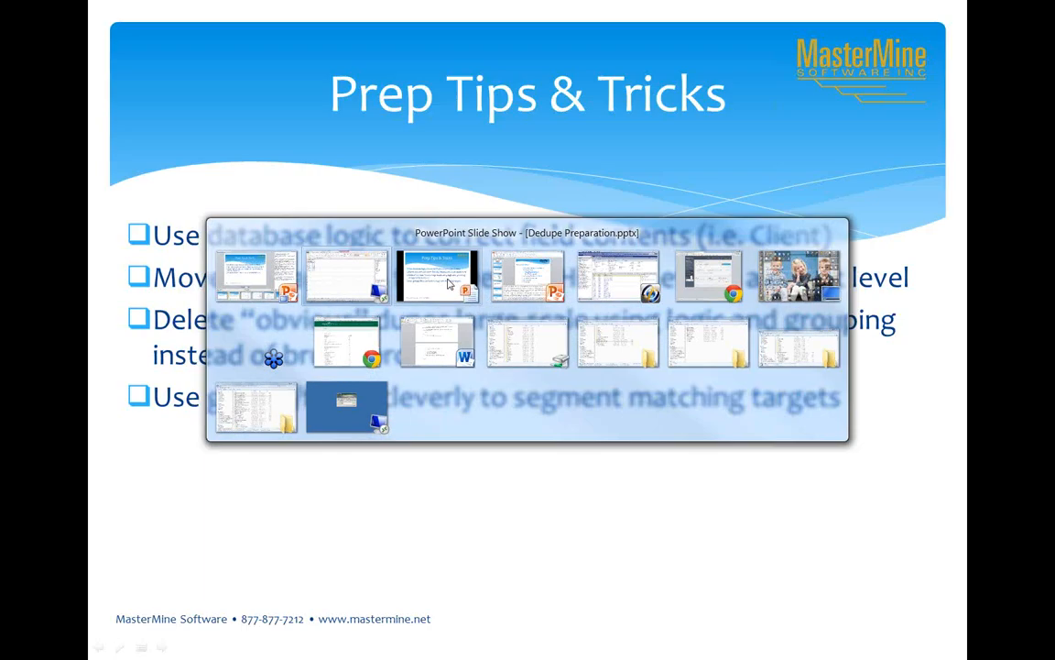
left_click(447, 284)
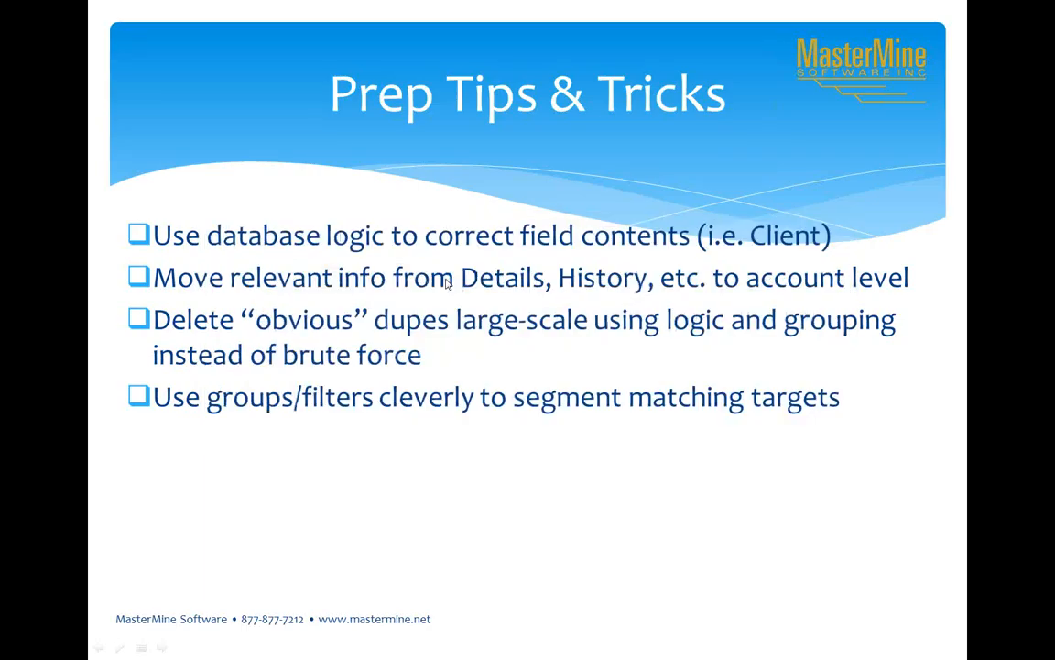